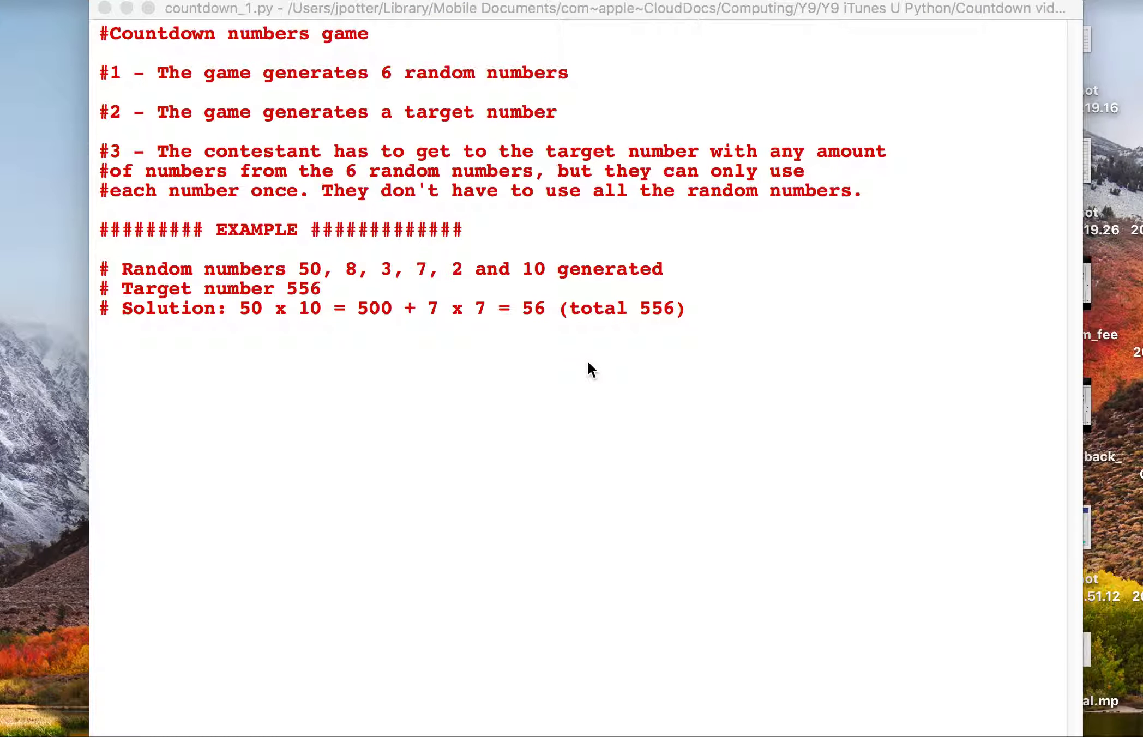
Add two blank lines below the Solution comment for the upcoming code.
click(538, 380)
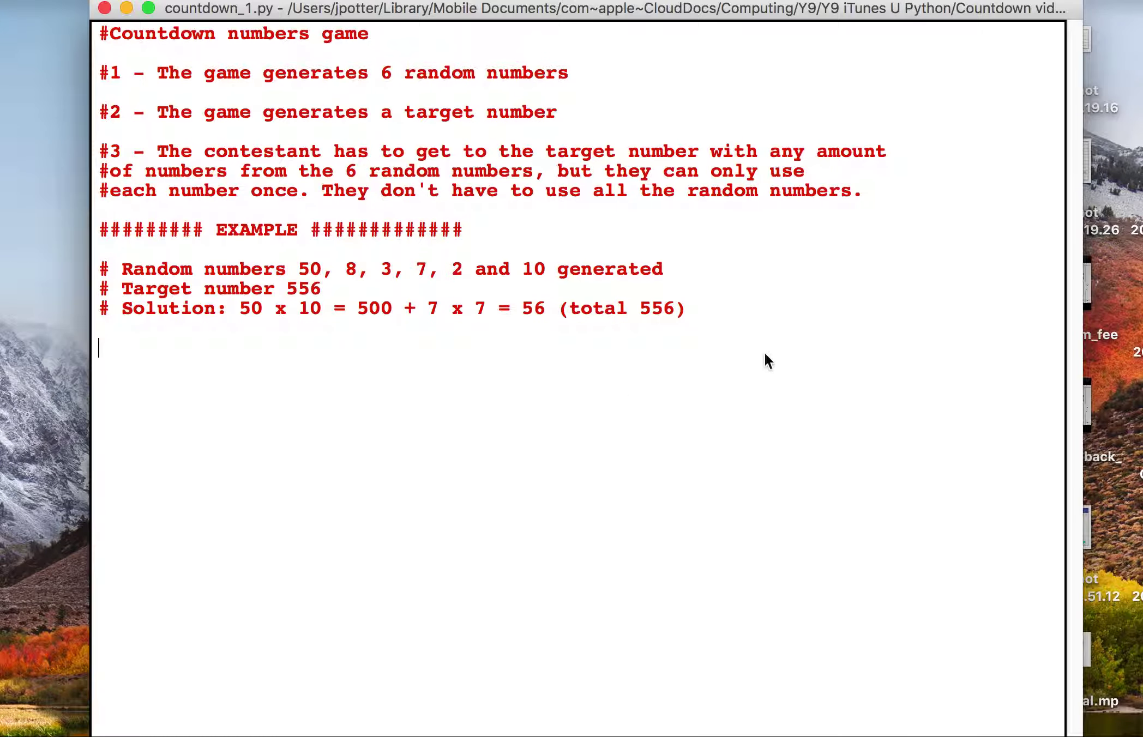
click(747, 312)
key(Return)
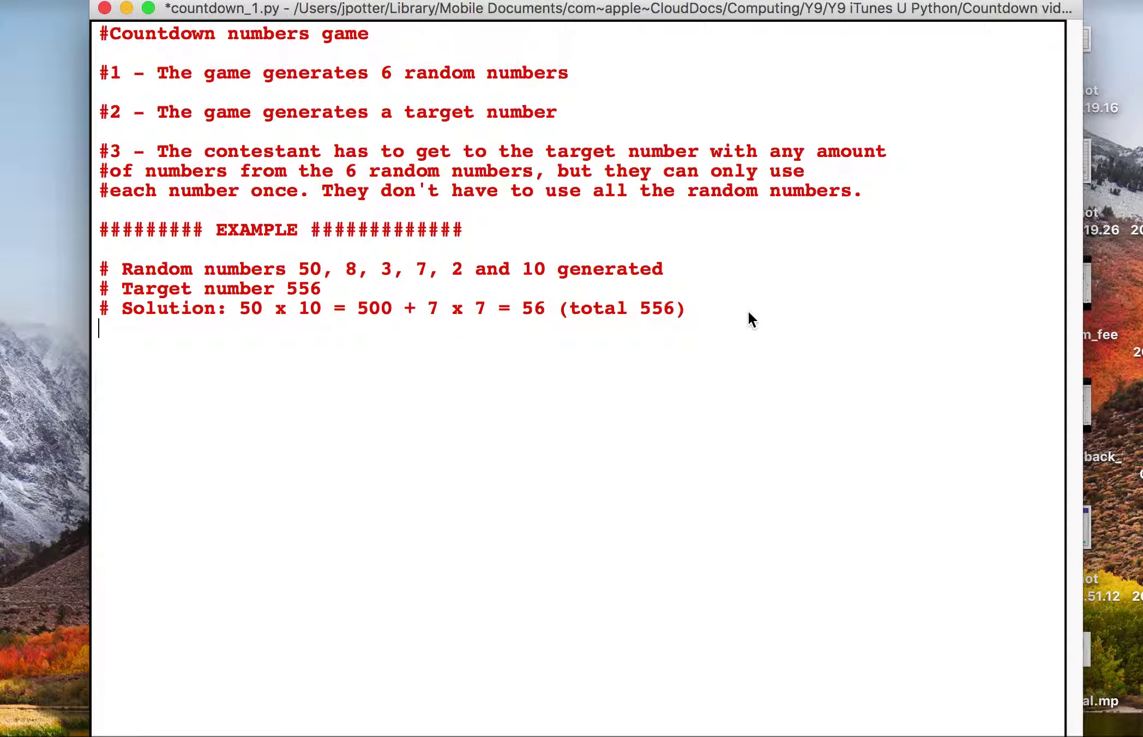
key(Return)
Review the worked example: the six random numbers, the 50-based steps and the total 556.
drag(298, 272, 573, 272)
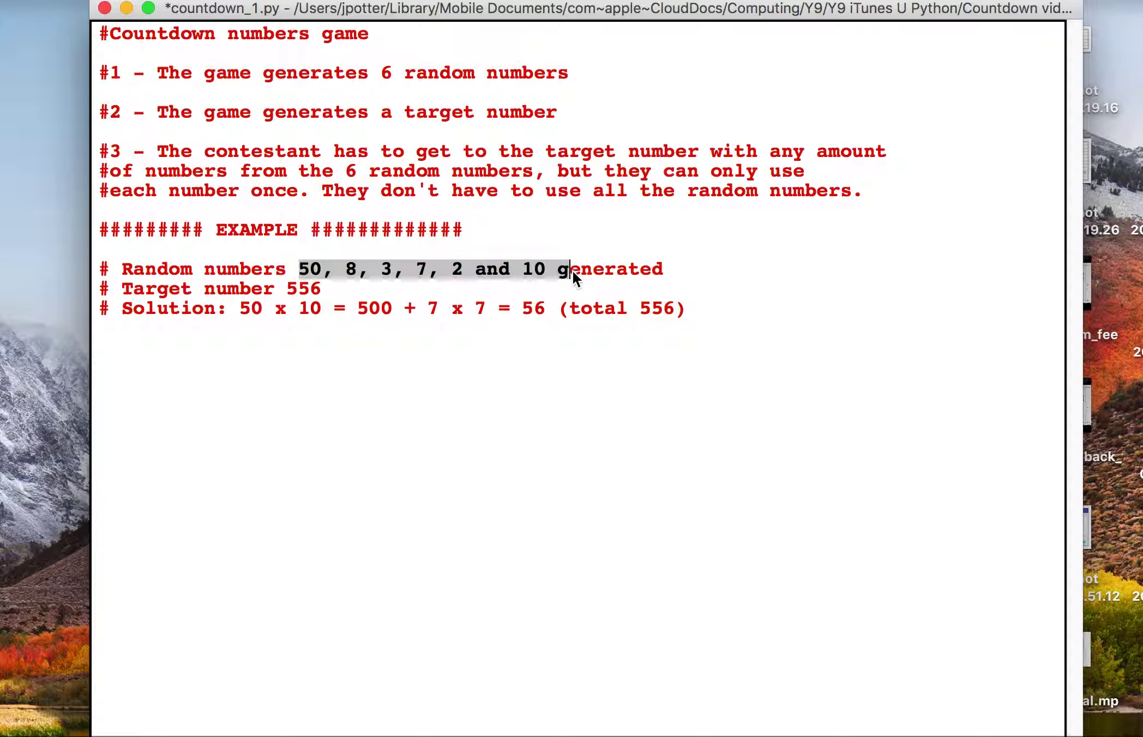
click(286, 289)
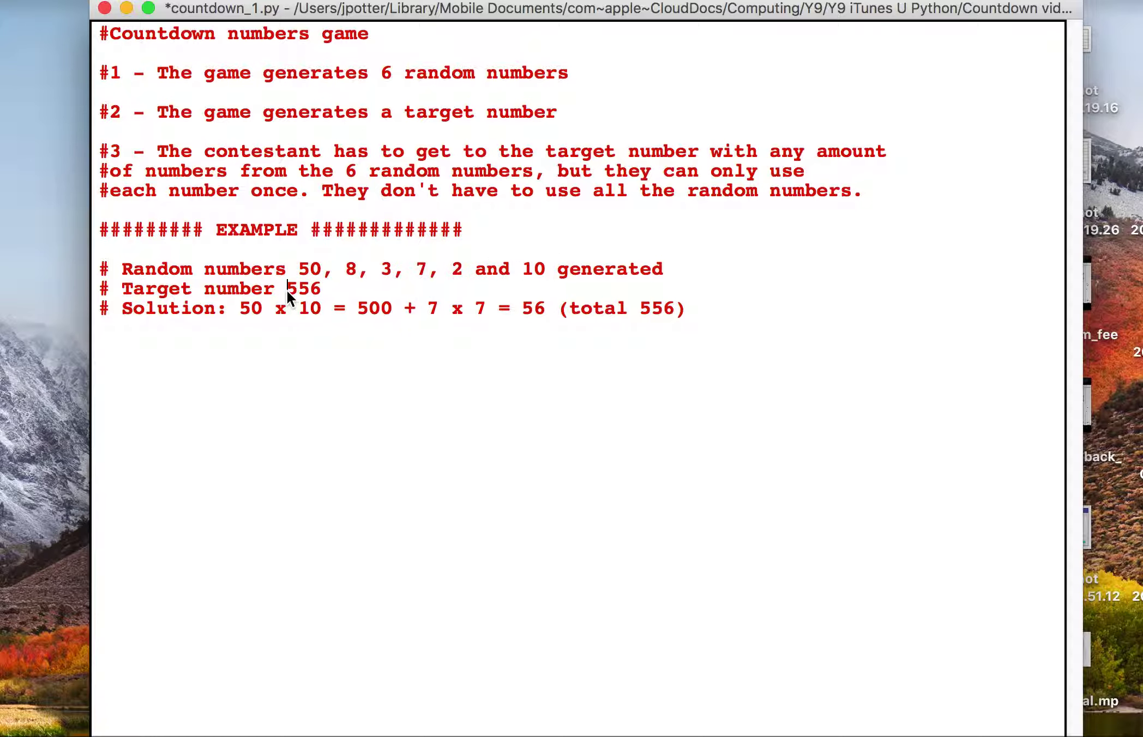
double_click(243, 308)
drag(430, 308, 549, 308)
click(615, 308)
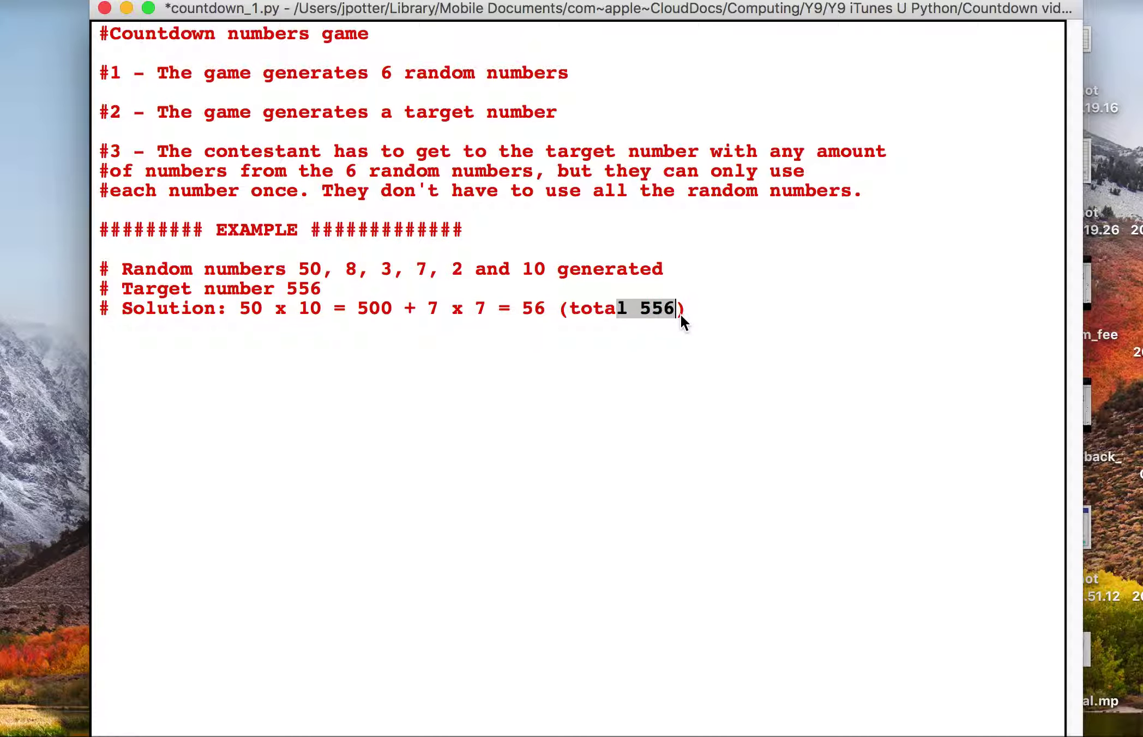
key(Down)
key(Down)
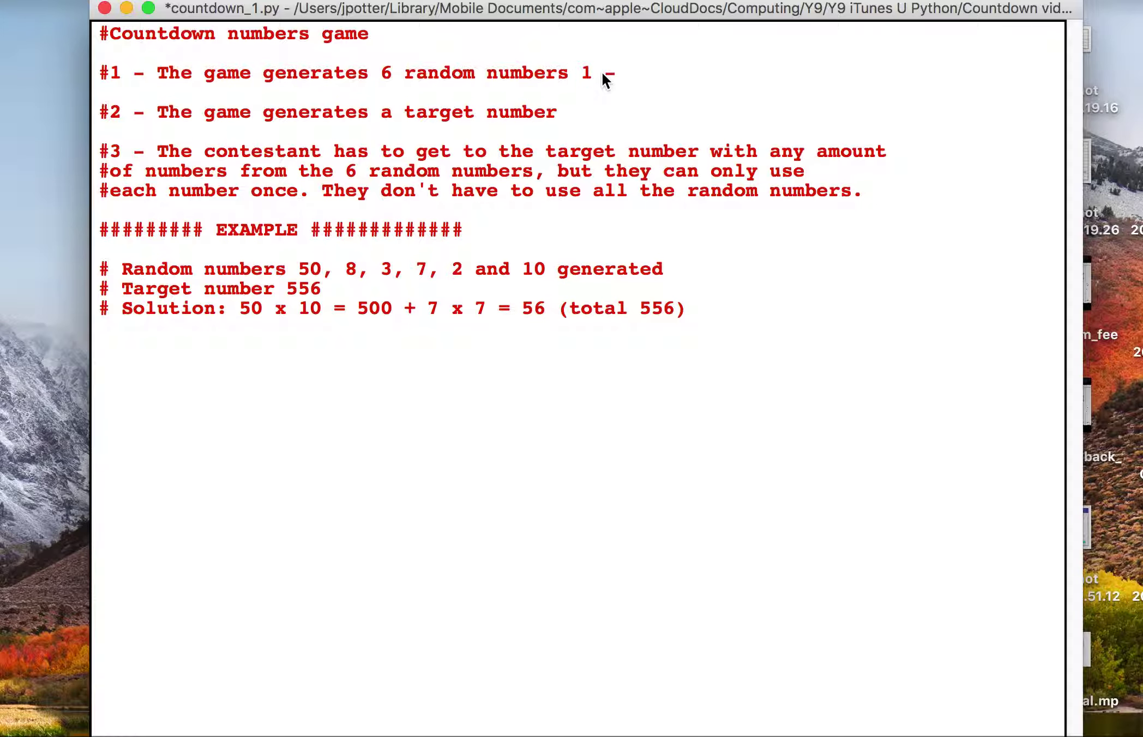
text(99)
Finish rule #1 as numbers 1 - 99 and add 'import random' with a blank line below.
key(Return)
text(in)
key(BackSpace)
key(BackSpace)
key(BackSpace)
text(importing)
key(BackSpace)
key(BackSpace)
key(BackSpace)
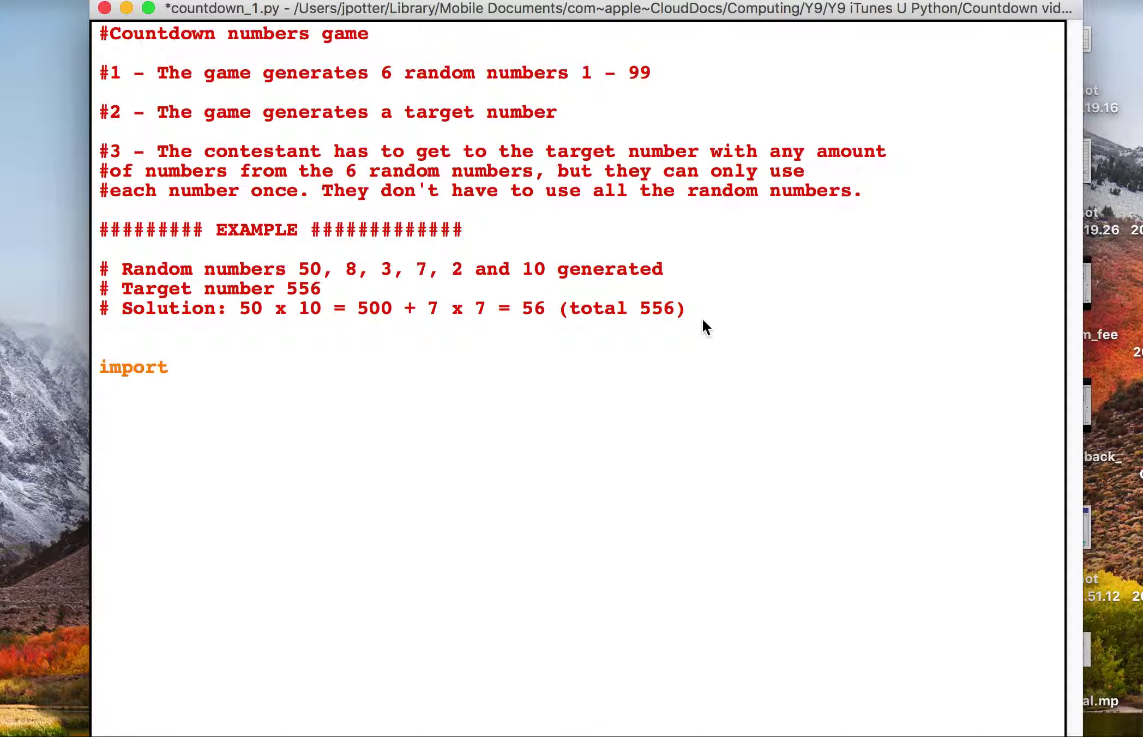
text(ran dom)
key(BackSpace)
key(BackSpace)
key(BackSpace)
key(BackSpace)
text(dom)
key(Return)
key(Return)
text(def )
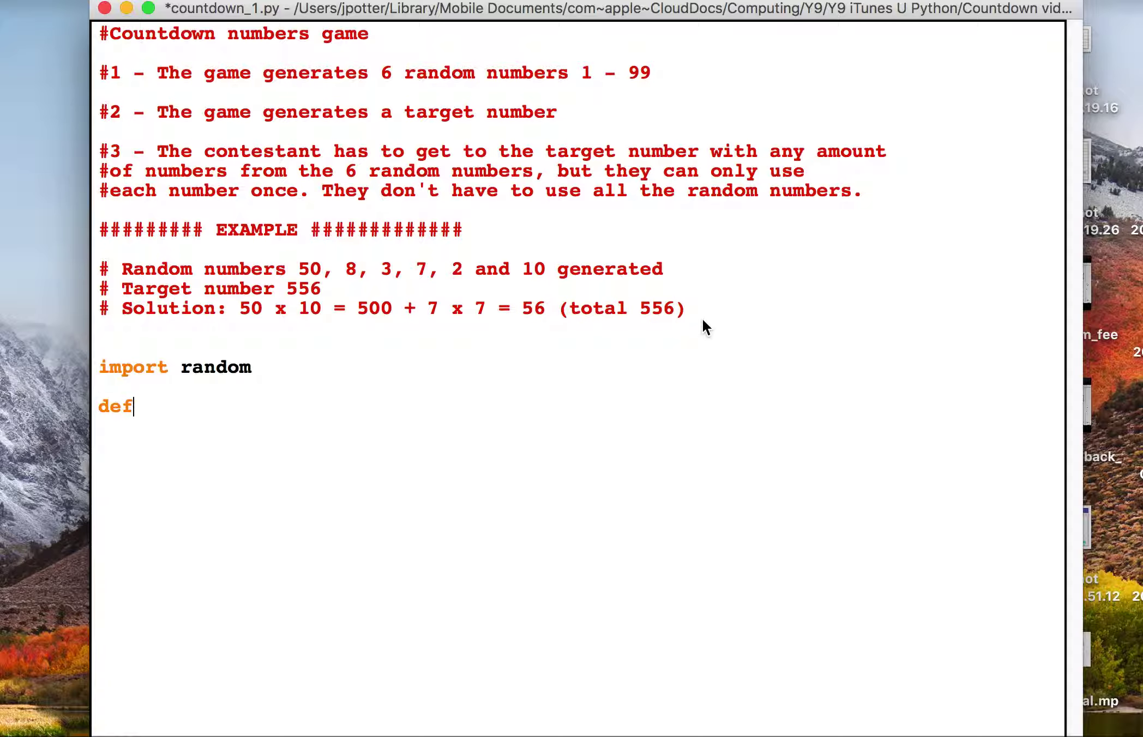
text(ran)
text(d)
text(num)
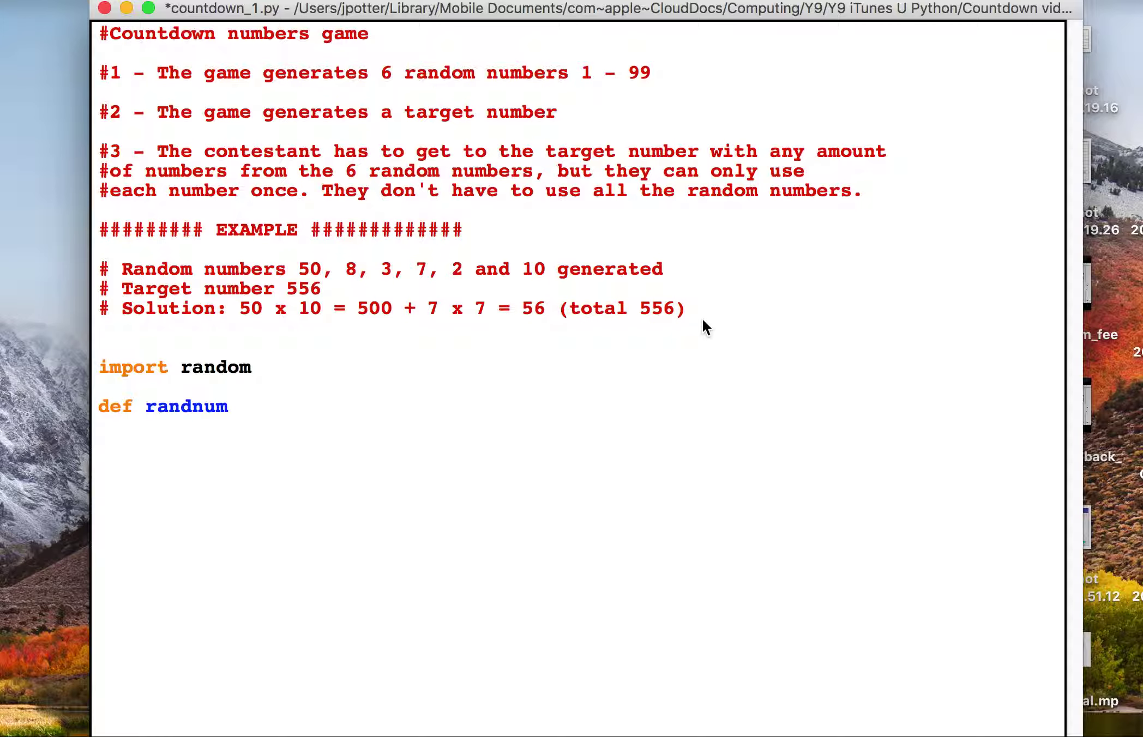
text(())
text(:)
Write randnum() assigning number1 = random.randint(1,99) and printing number1.
key(Return)
text(number)
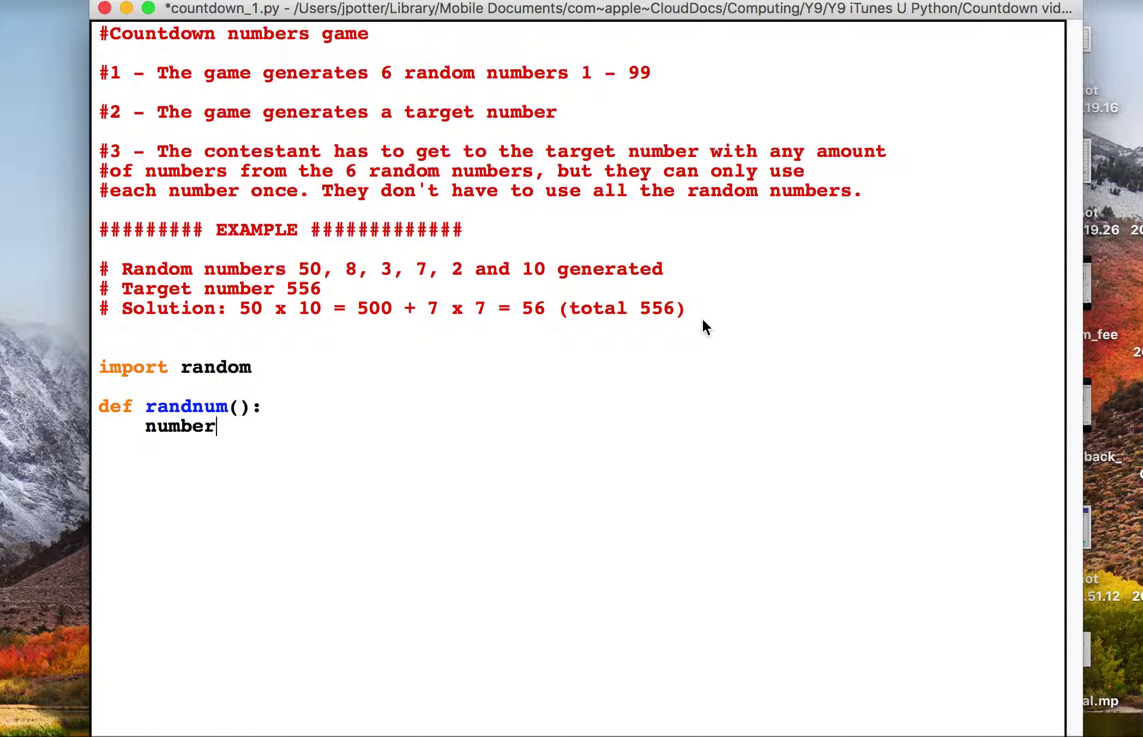
text(1)
text( = random.ran)
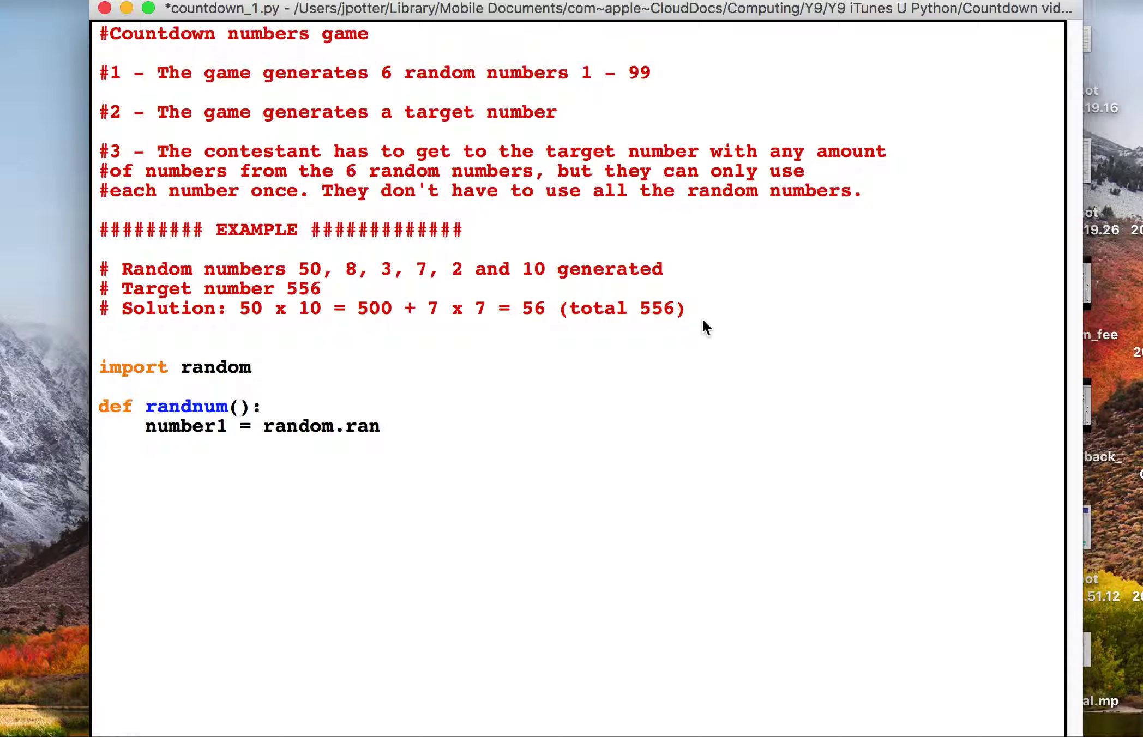
text(dint()
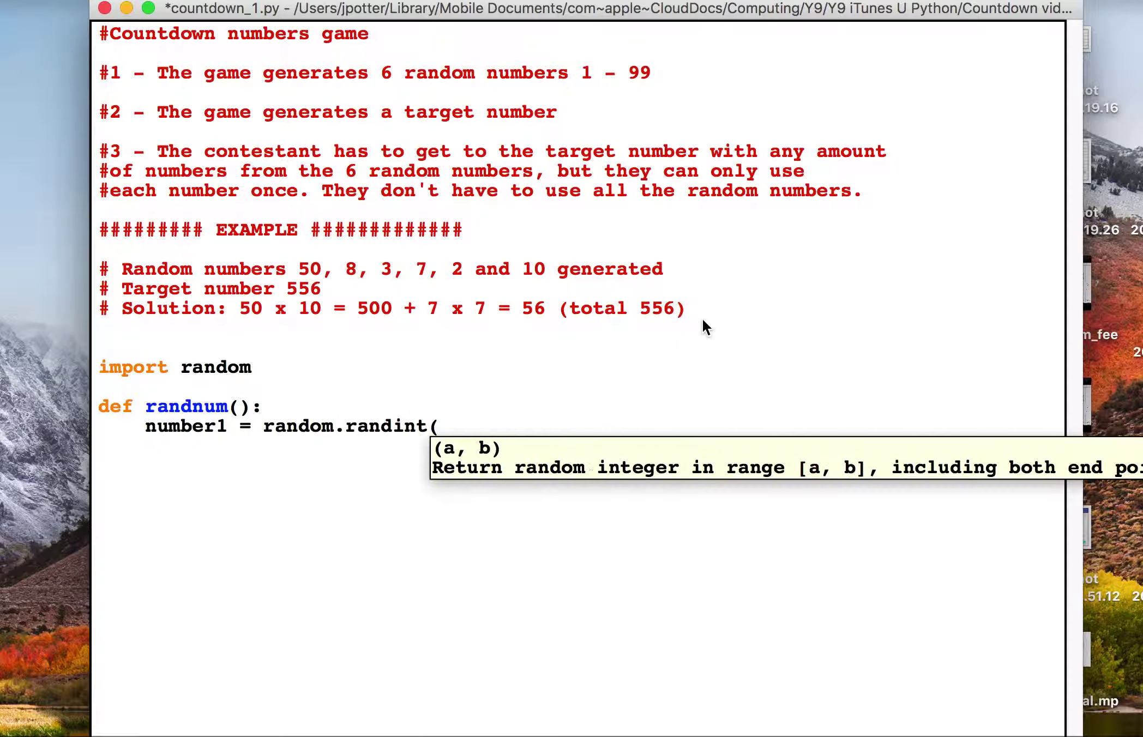
text(1,99)
text())
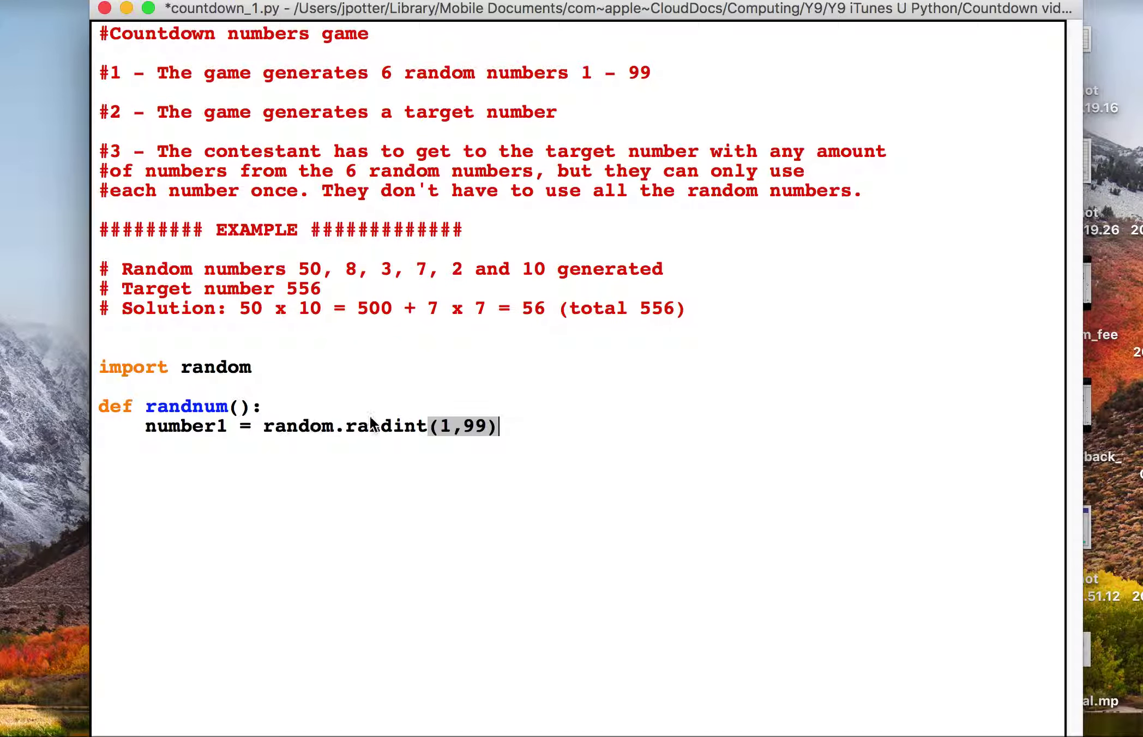
click(426, 427)
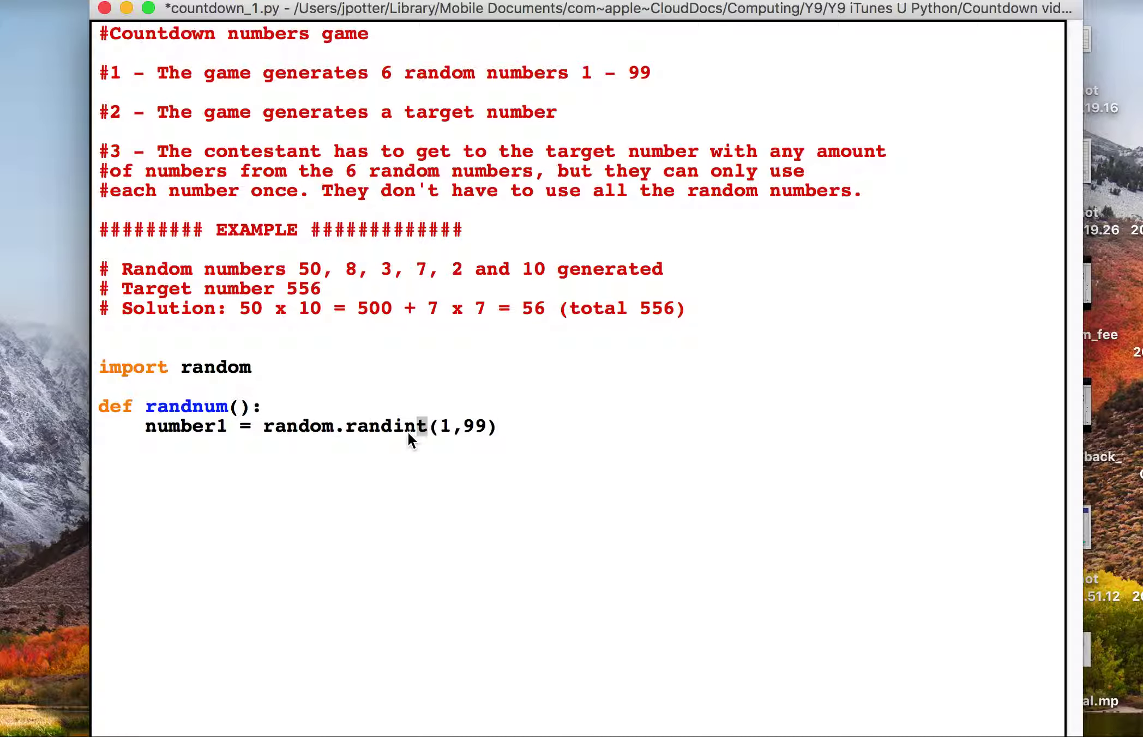
click(449, 427)
text(print()
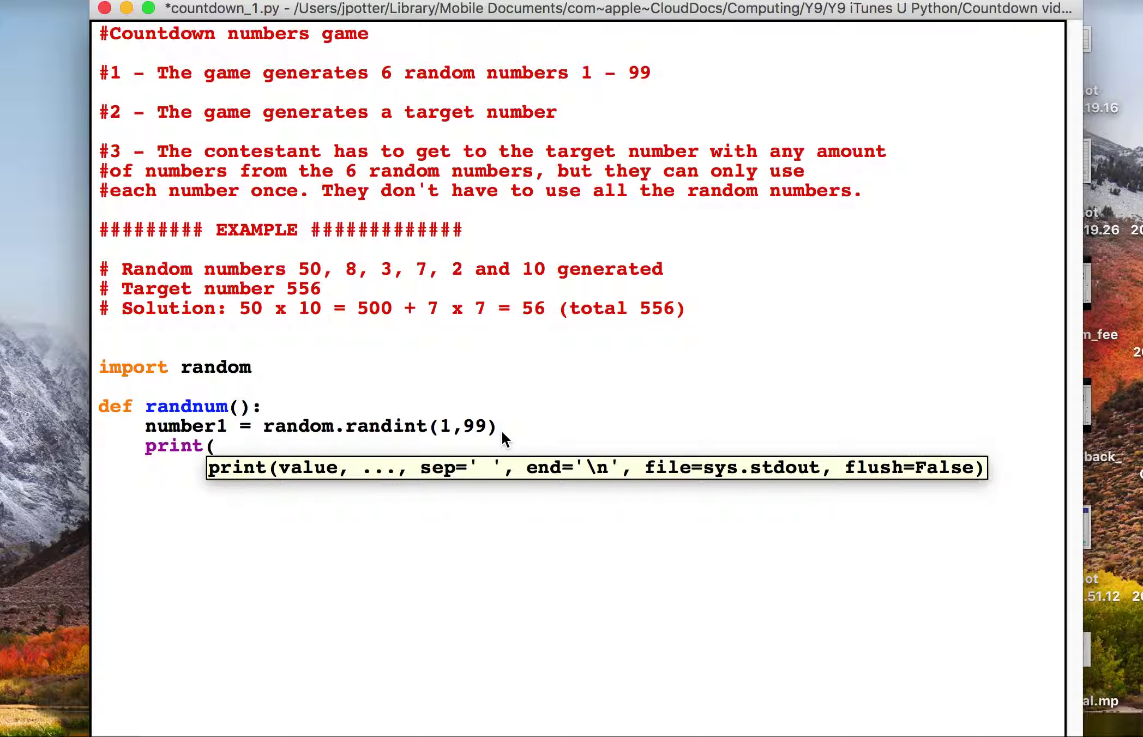
text(number)
text(1))
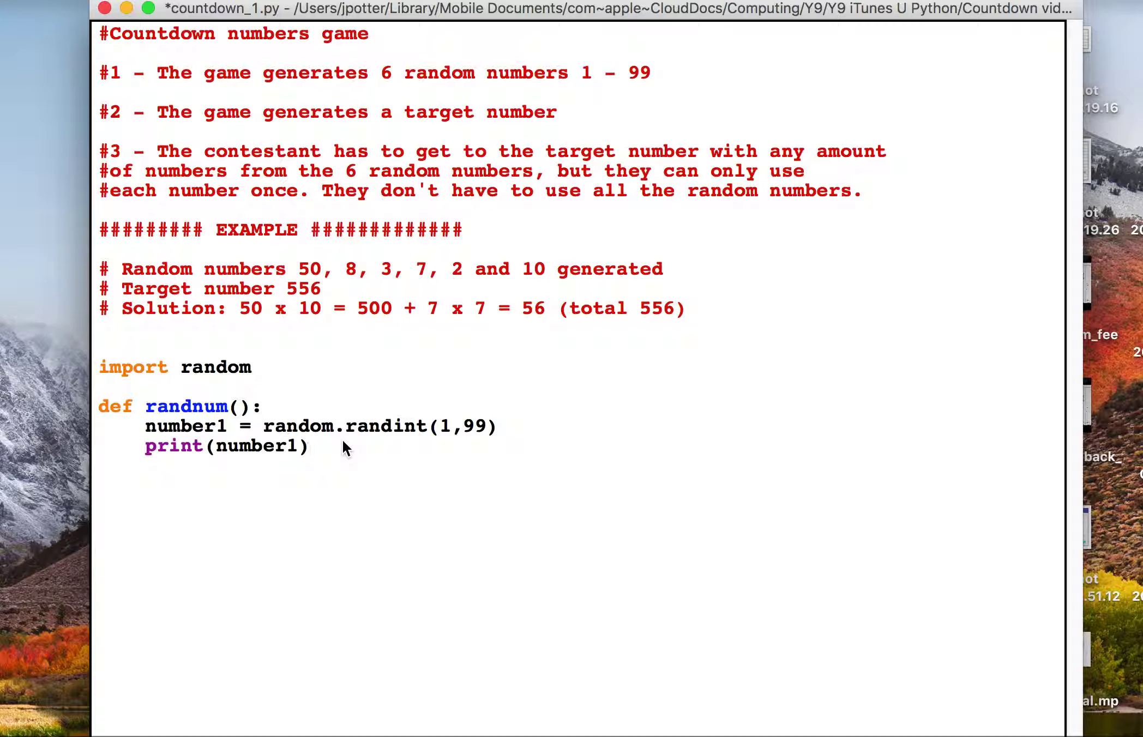
Add an unindented randnum() call, save and run the script, printing 36 in the shell.
key(Return)
key(BackSpace)
key(Return)
text(ran)
text(d)
text(num())
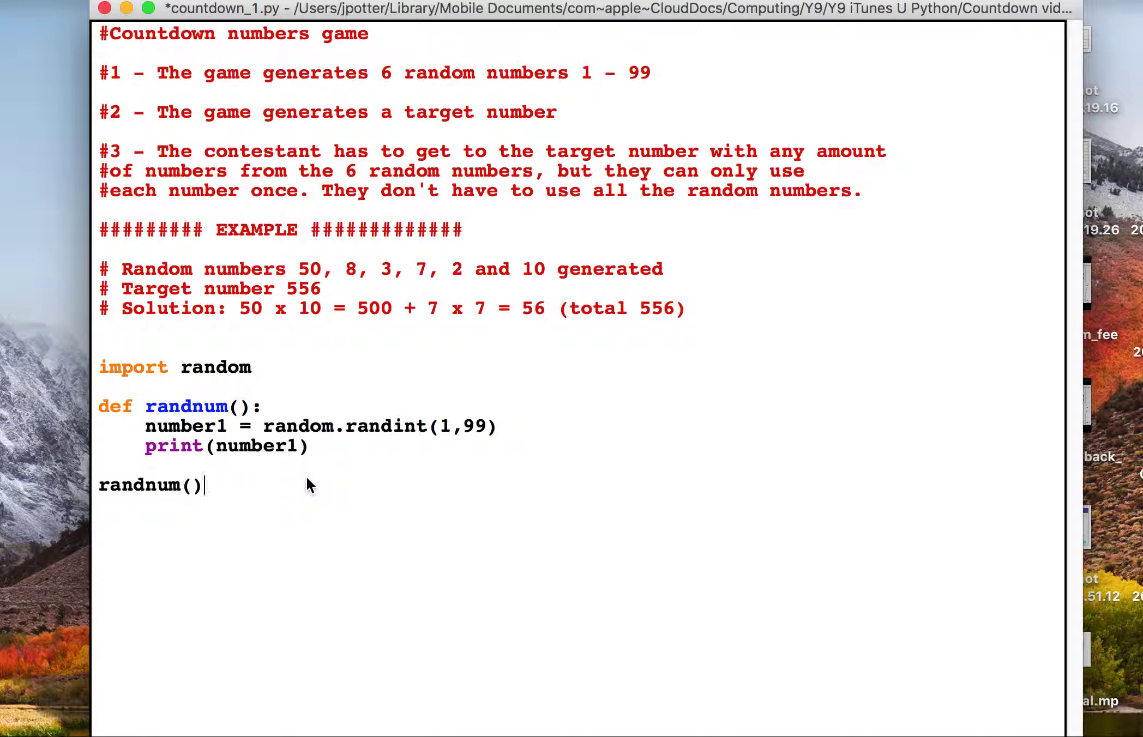
key(F5)
key(Return)
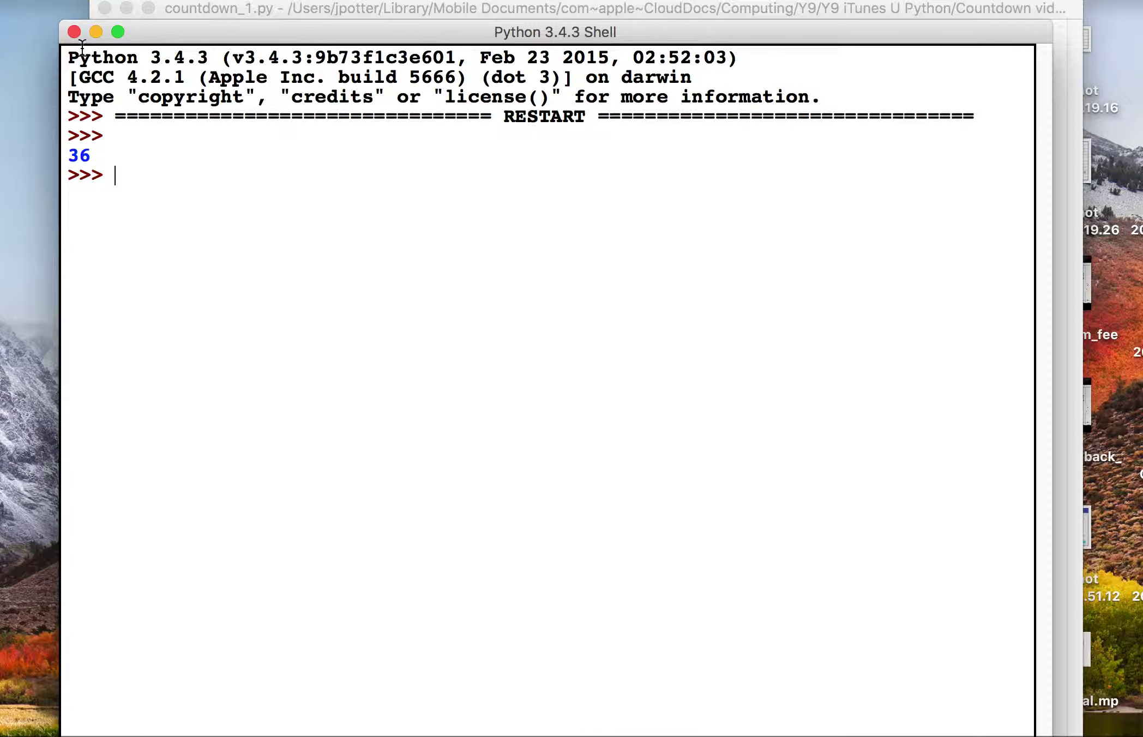
click(75, 32)
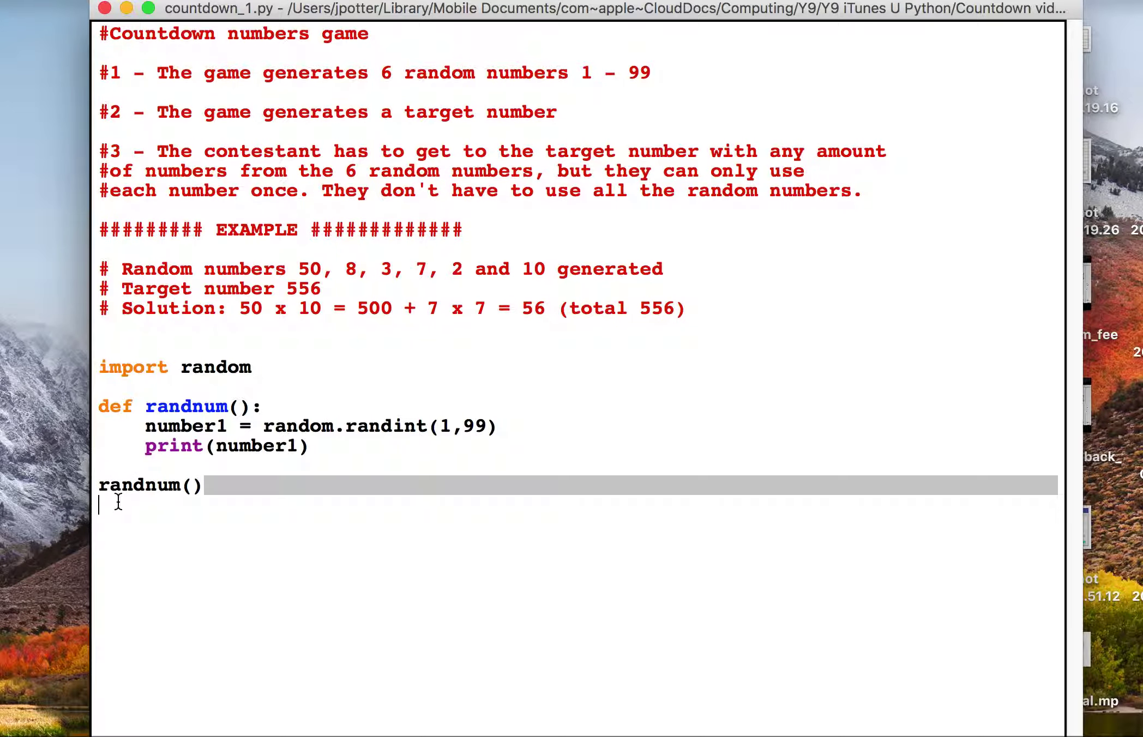
Duplicate the randnum() call so the script calls it six times in a row.
drag(217, 486, 77, 490)
key(BackSpace)
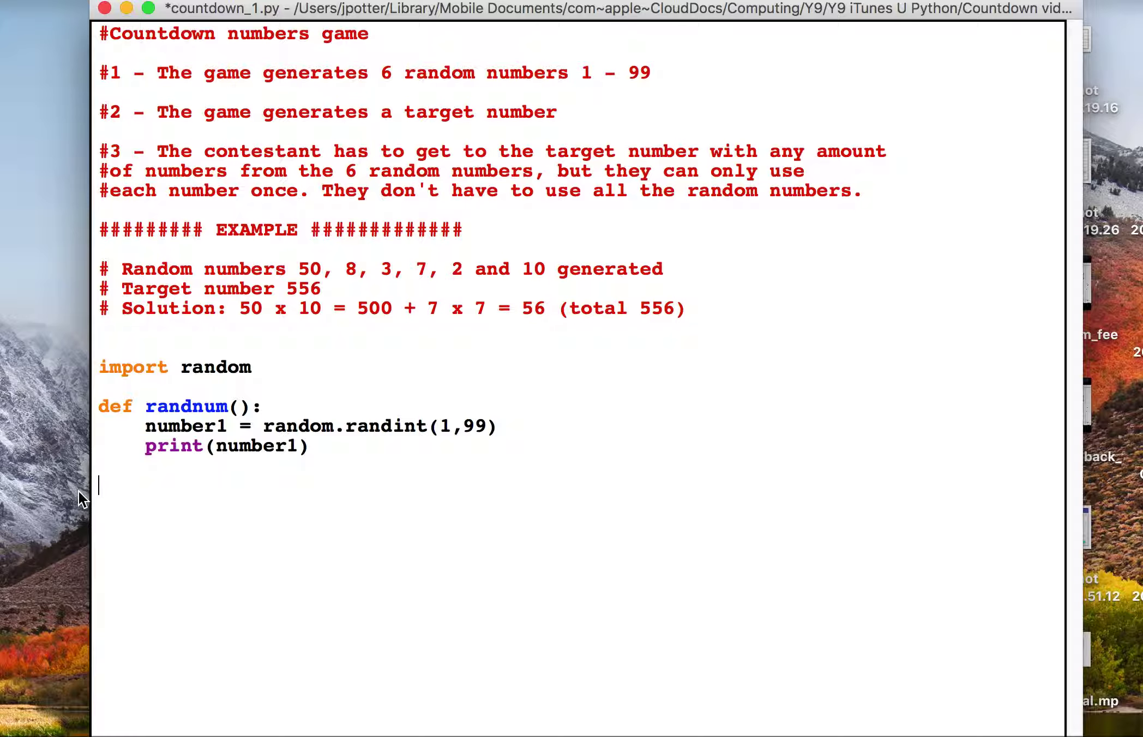
key(super+z)
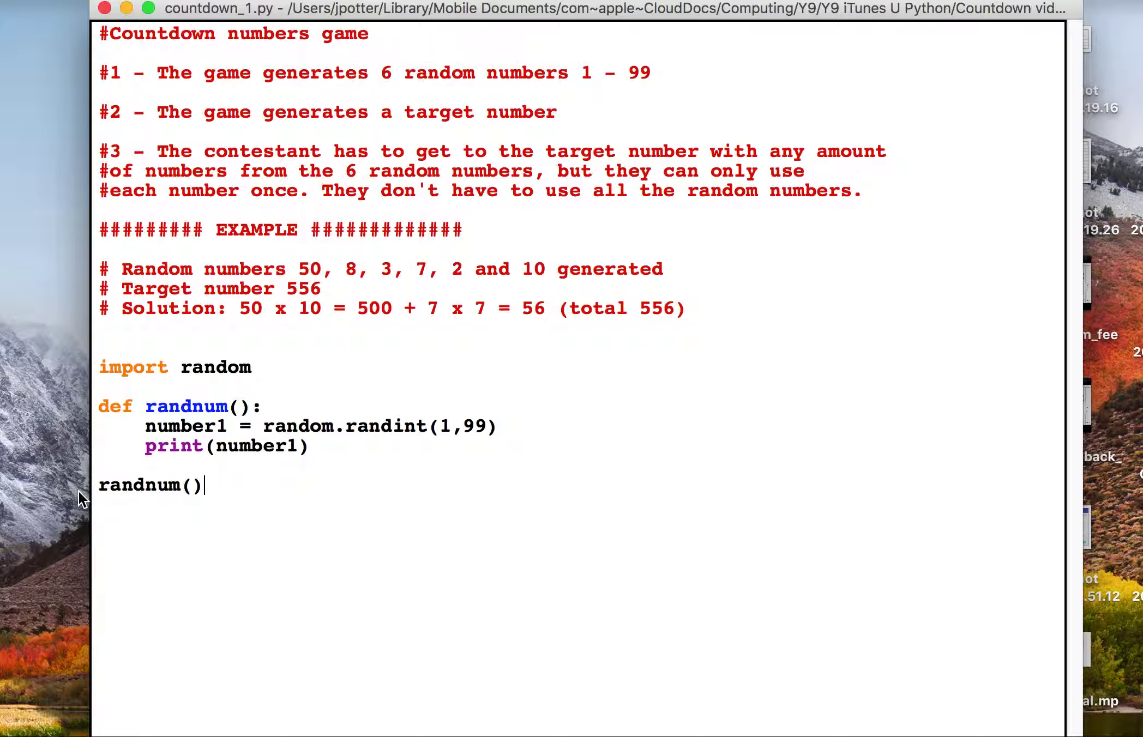
drag(224, 483, 70, 489)
key(super+c)
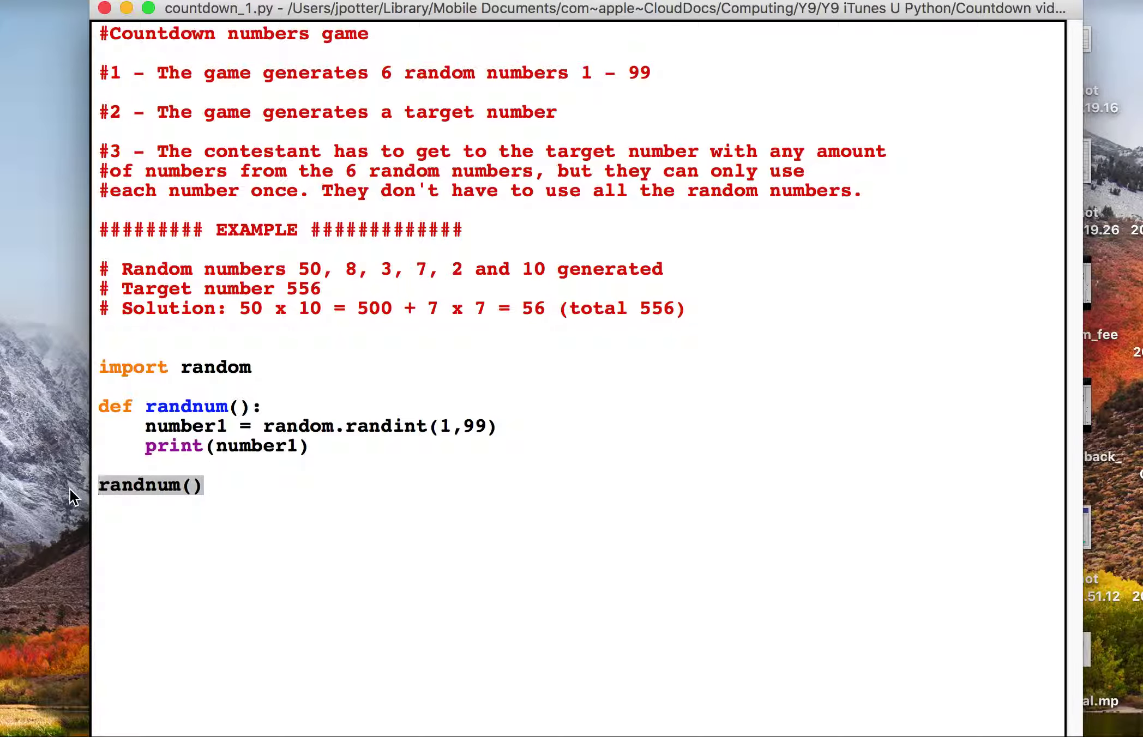
click(236, 489)
key(Return)
key(super+v)
key(Return)
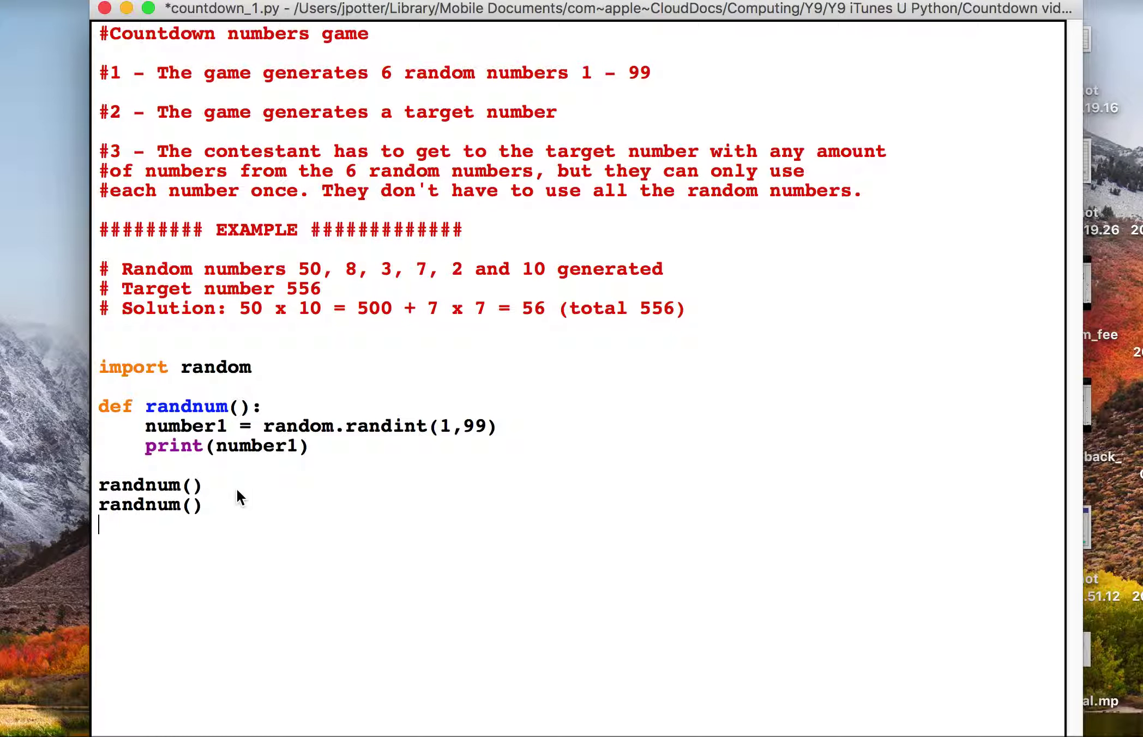
key(super+v)
key(Return)
key(super+v)
key(Return)
key(super+v)
key(Return)
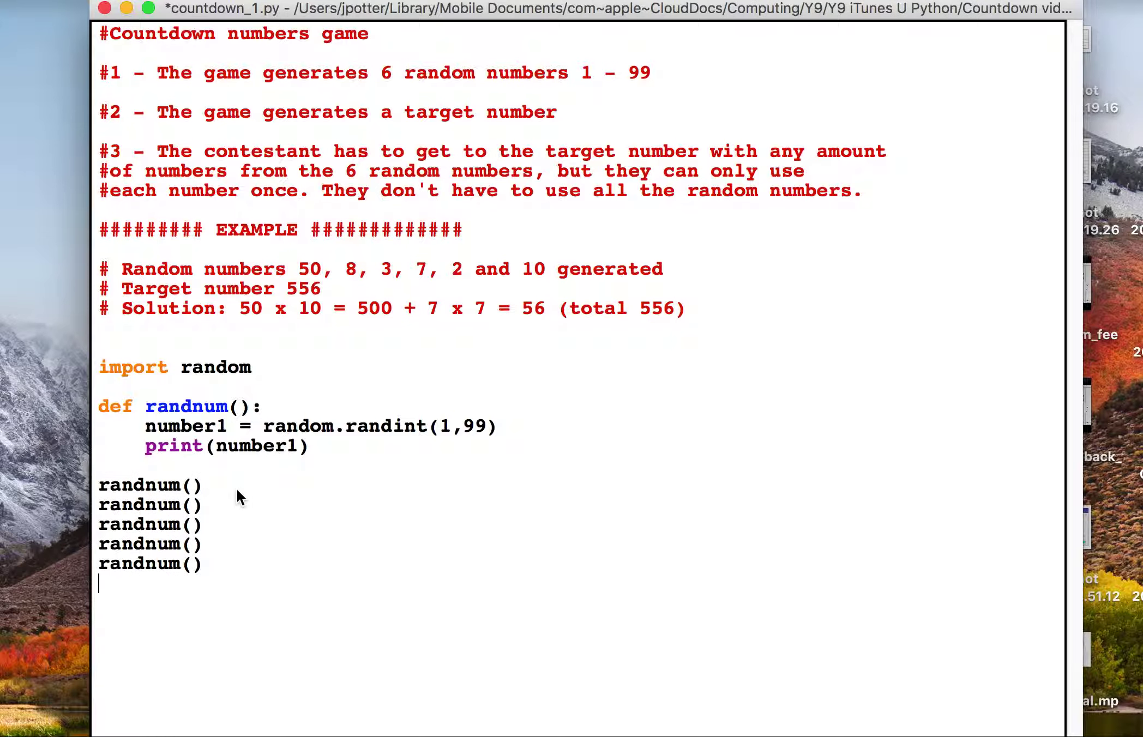
key(super+v)
Save and run the six-call script, printing six random numbers, then return to the code.
key(F5)
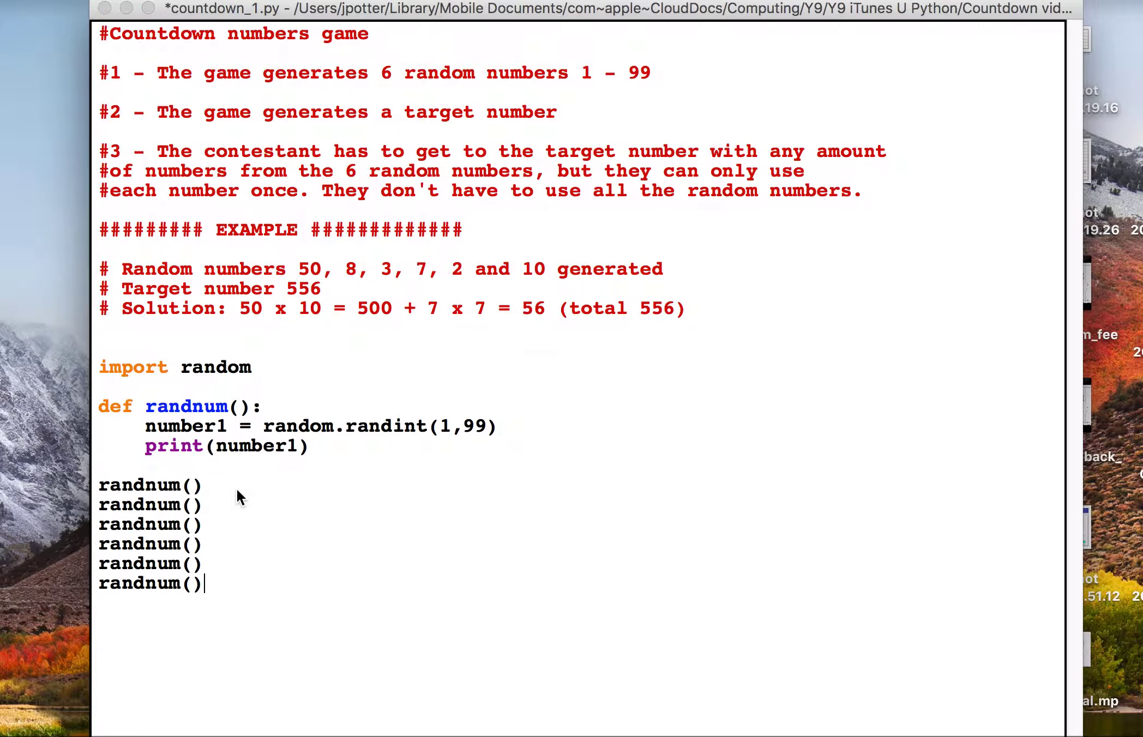
key(Return)
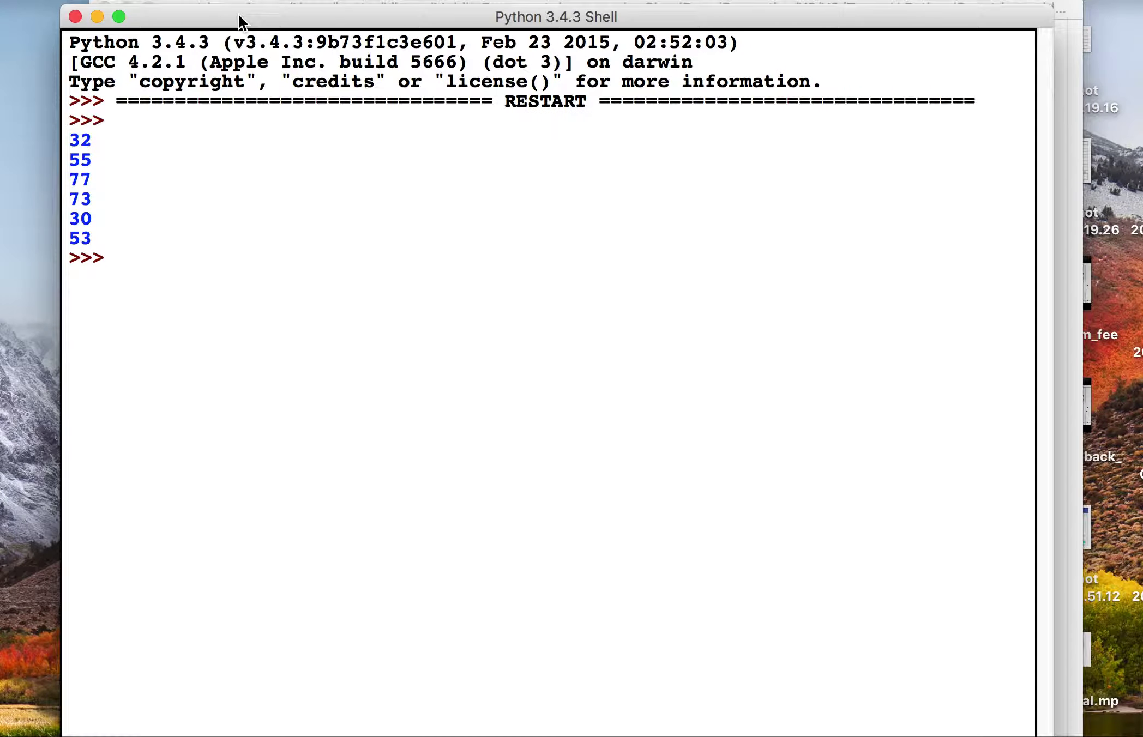
click(72, 11)
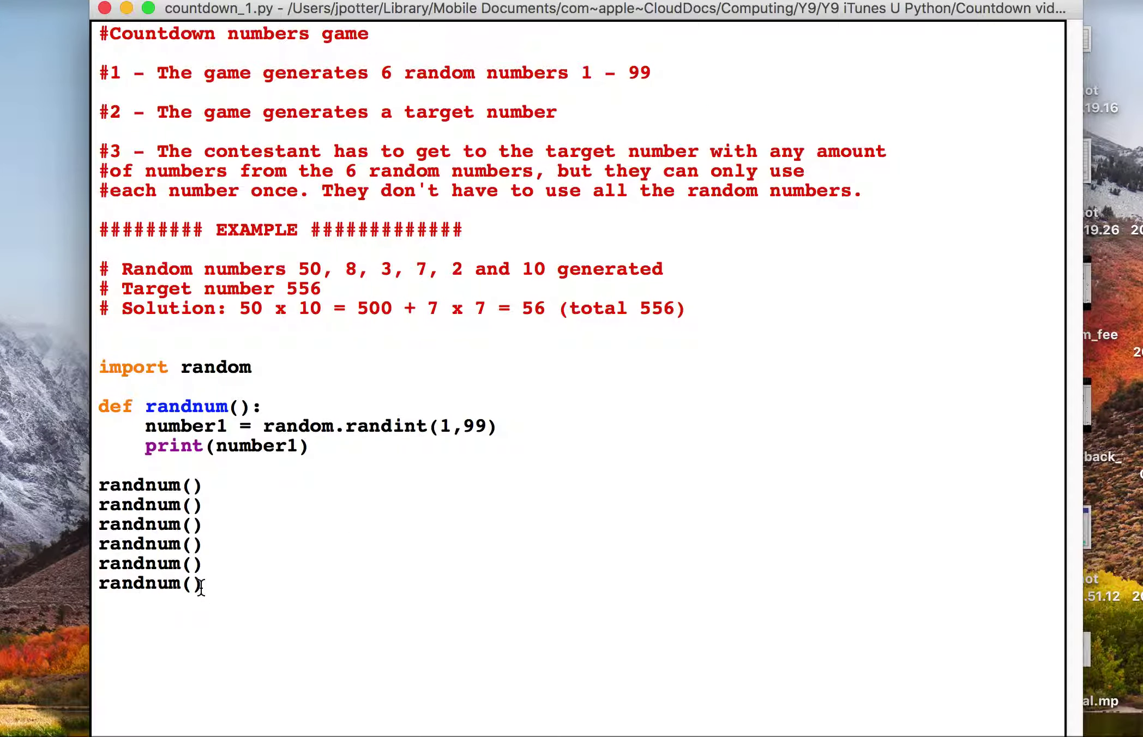
Delete the six calls and write 'for x in range(1,7):' with an indented body line.
drag(205, 583, 77, 500)
key(BackSpace)
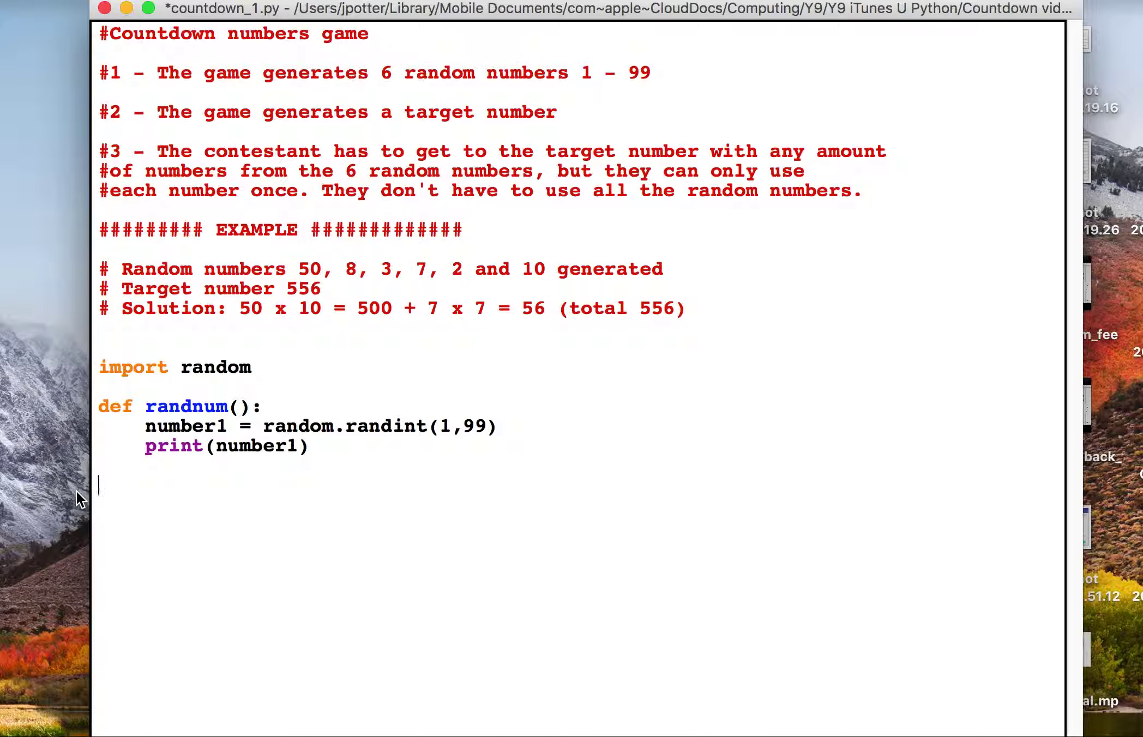
text(for )
text(x in range()
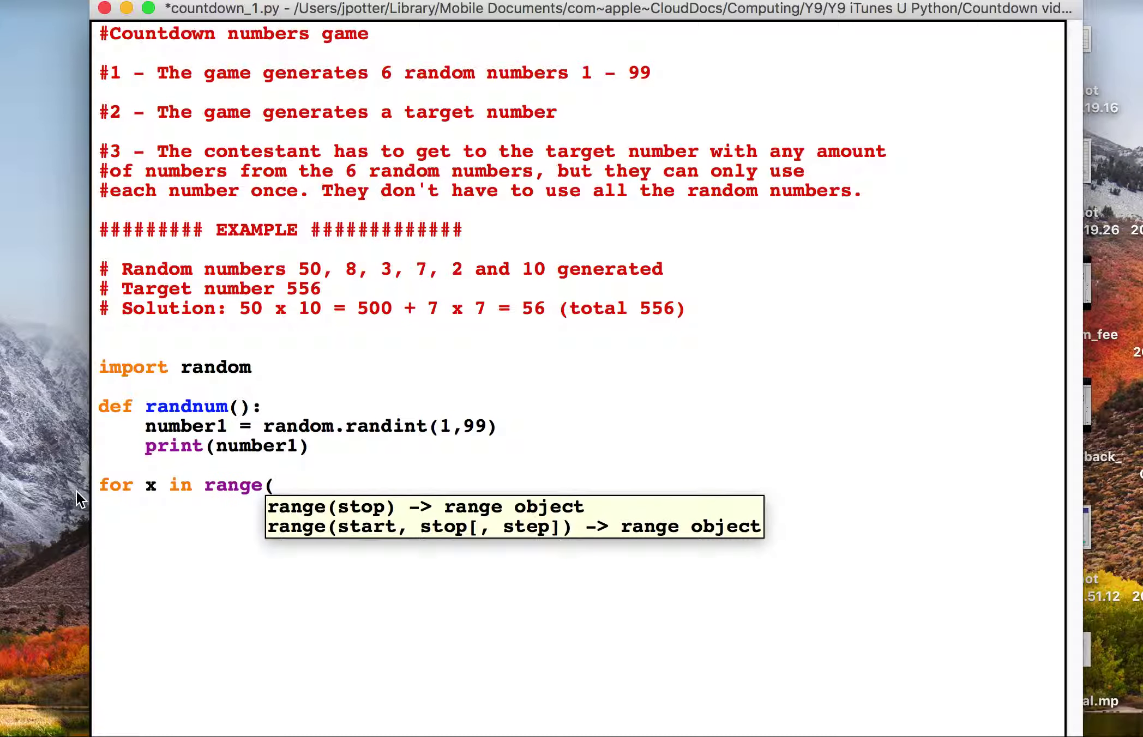
text(1,7)
text():)
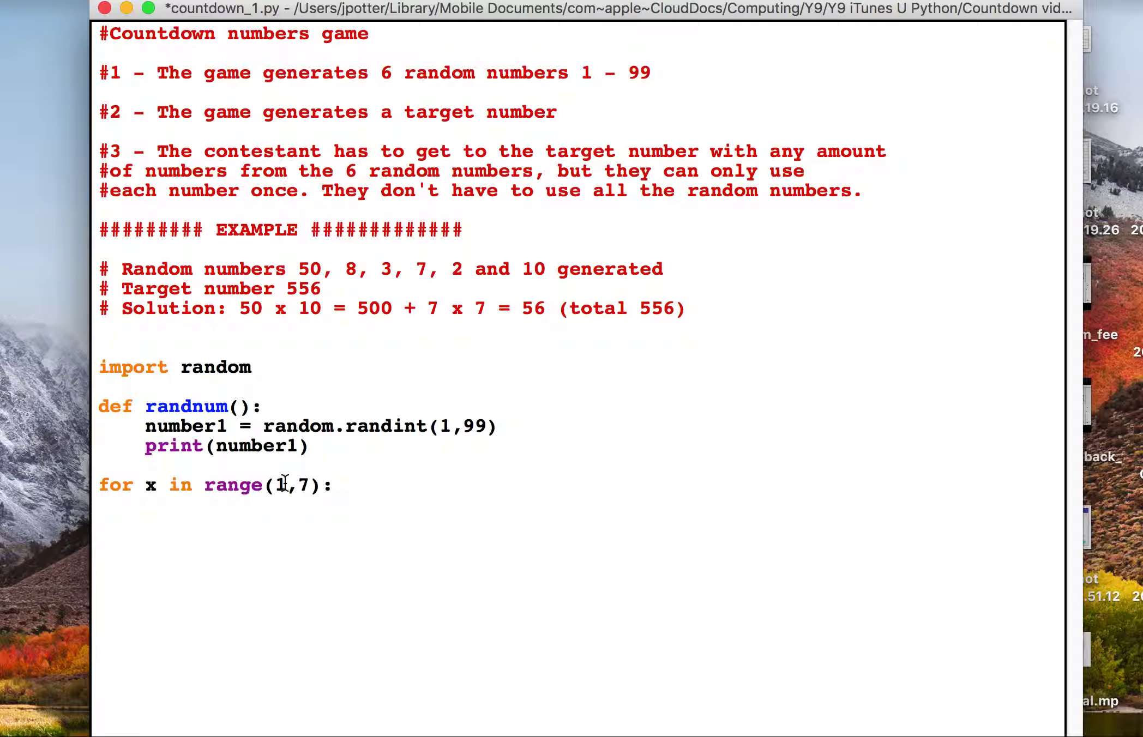
drag(311, 485, 296, 486)
click(350, 486)
key(Return)
text(rand)
text(num())
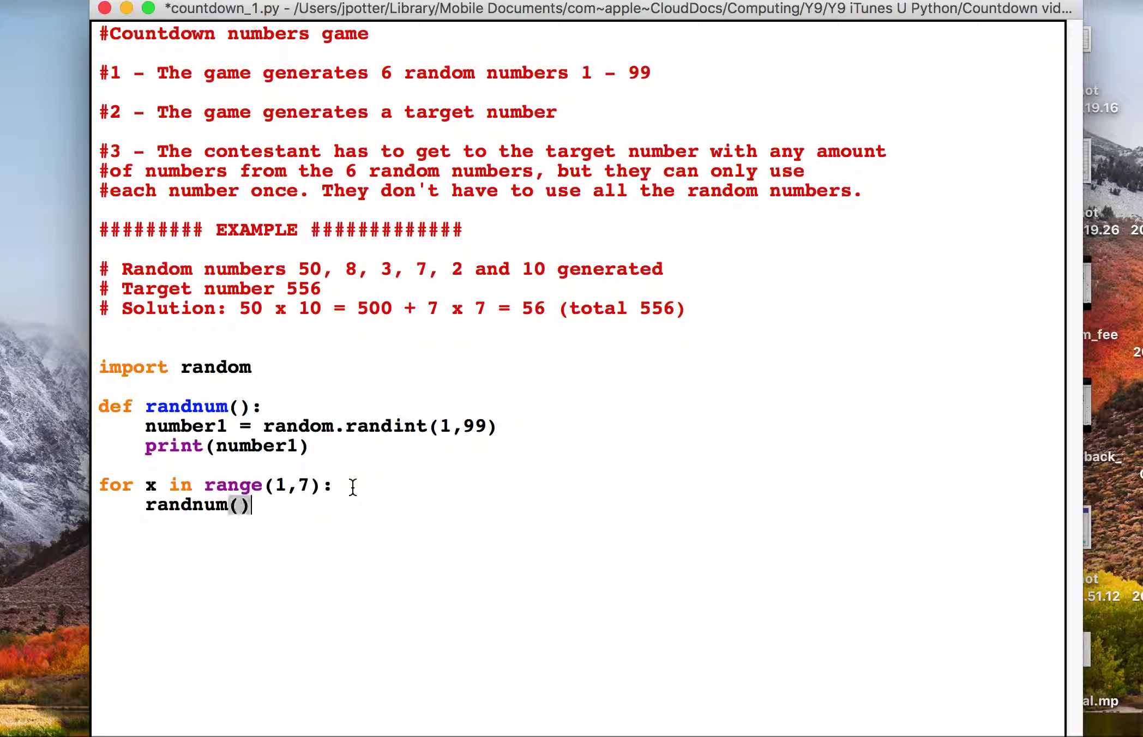
Put randnum() in the loop body, checking it against the function definition, and run.
drag(329, 460, 105, 404)
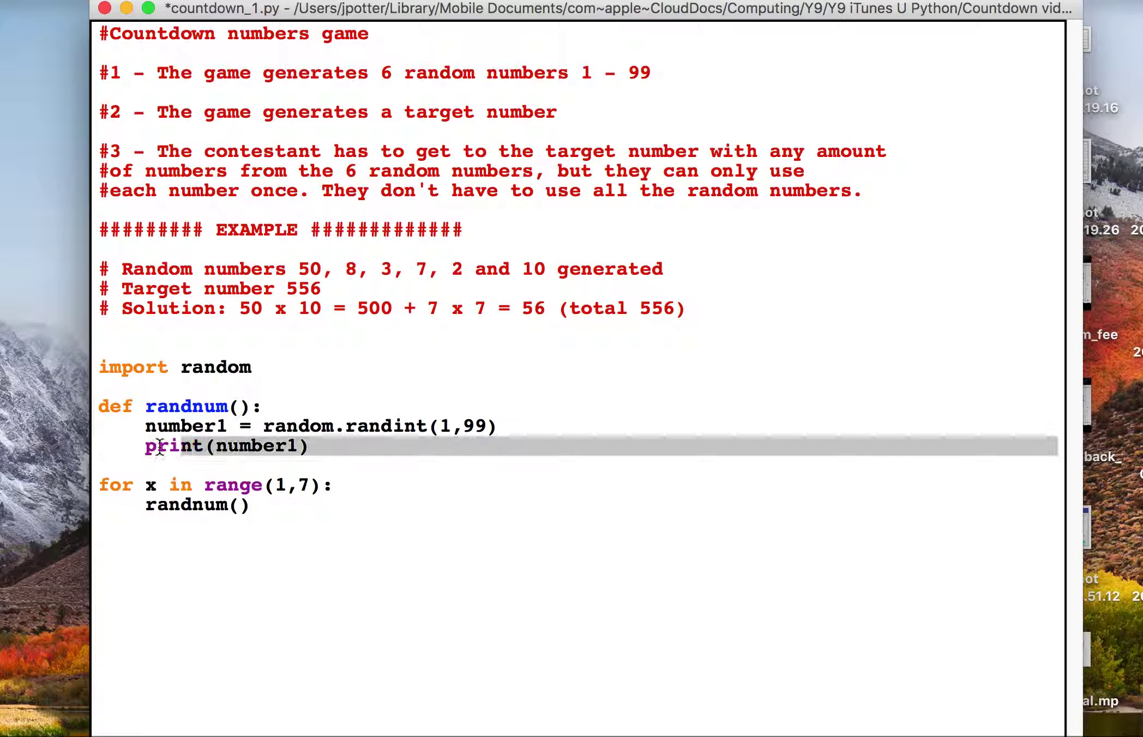
click(275, 518)
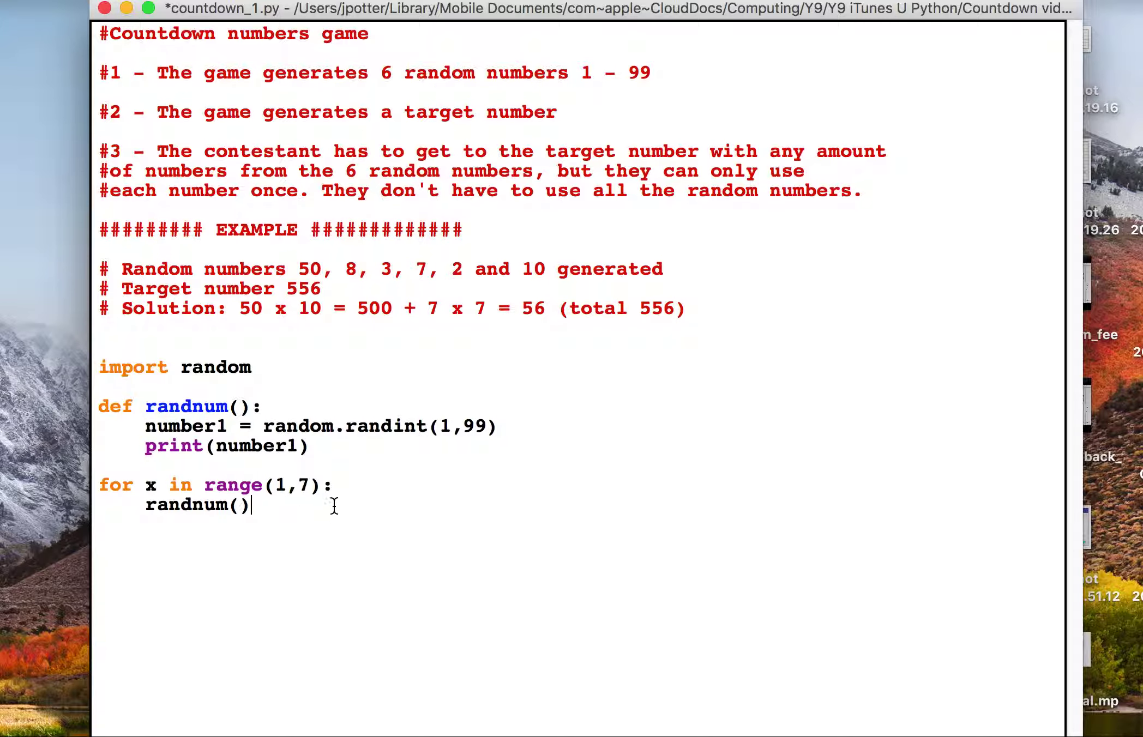
key(F5)
Confirm saving, view the six printed numbers in the shell, then start a new line after the loop.
key(Return)
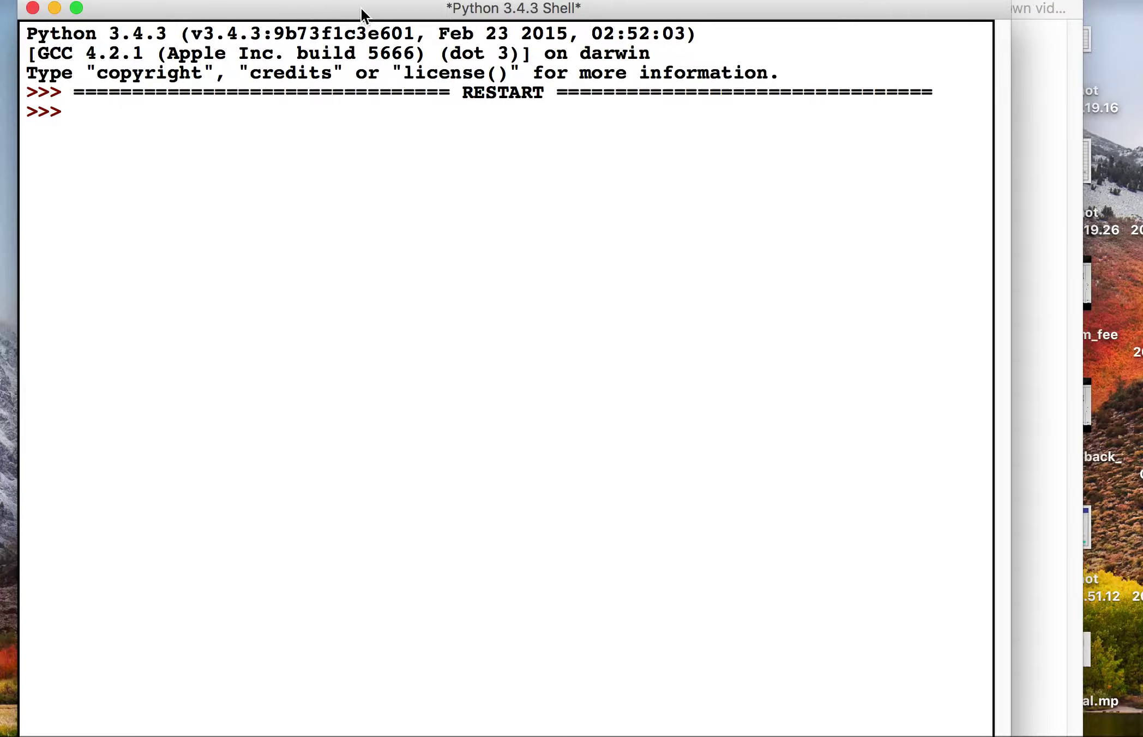
drag(294, 15, 372, 18)
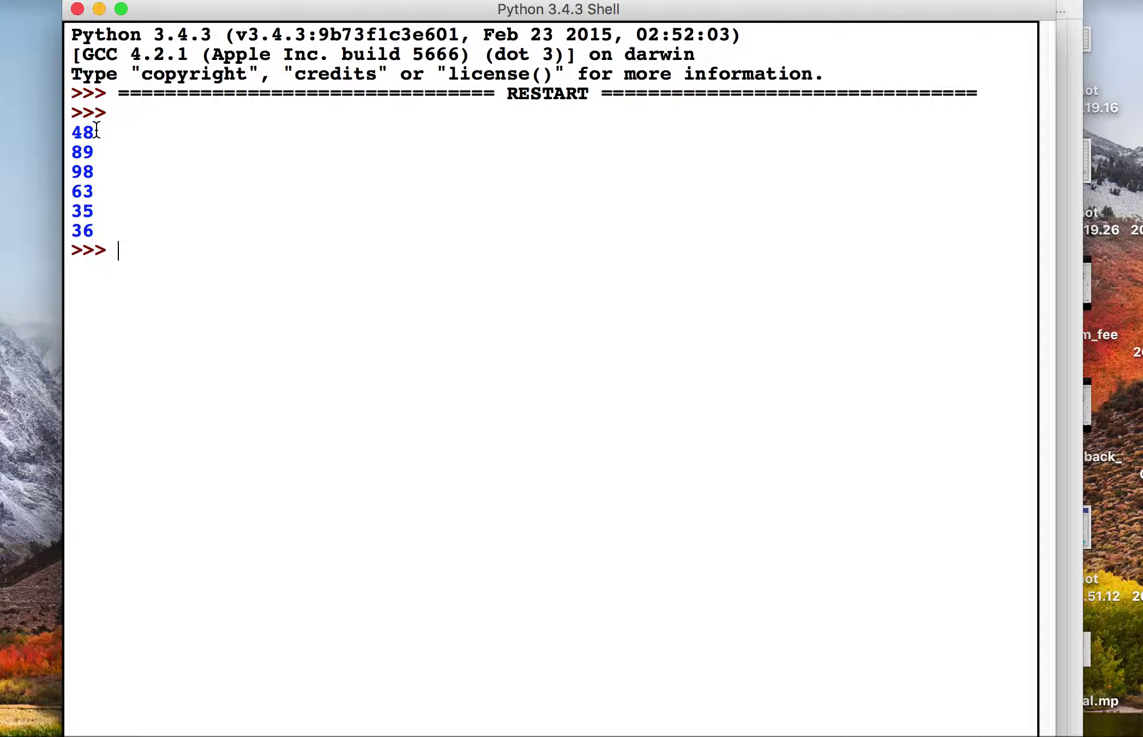
click(77, 9)
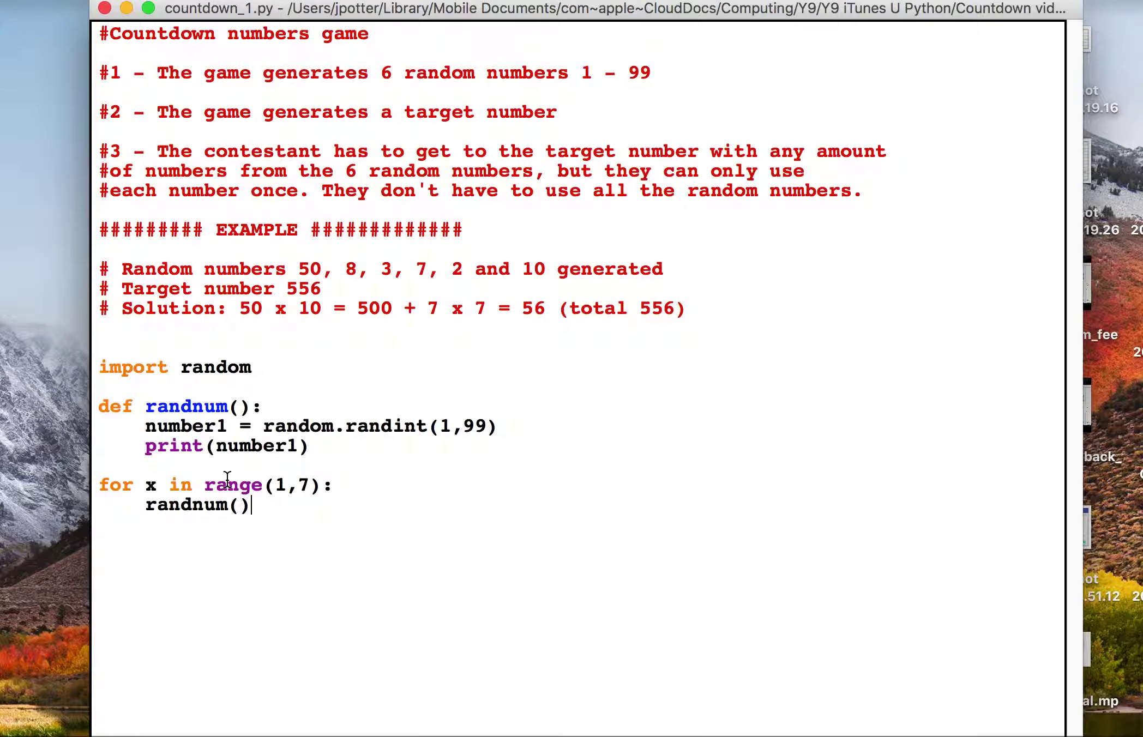
click(260, 509)
key(Return)
Write target_num = random.randint(1,999) on an unindented line below the loop.
key(BackSpace)
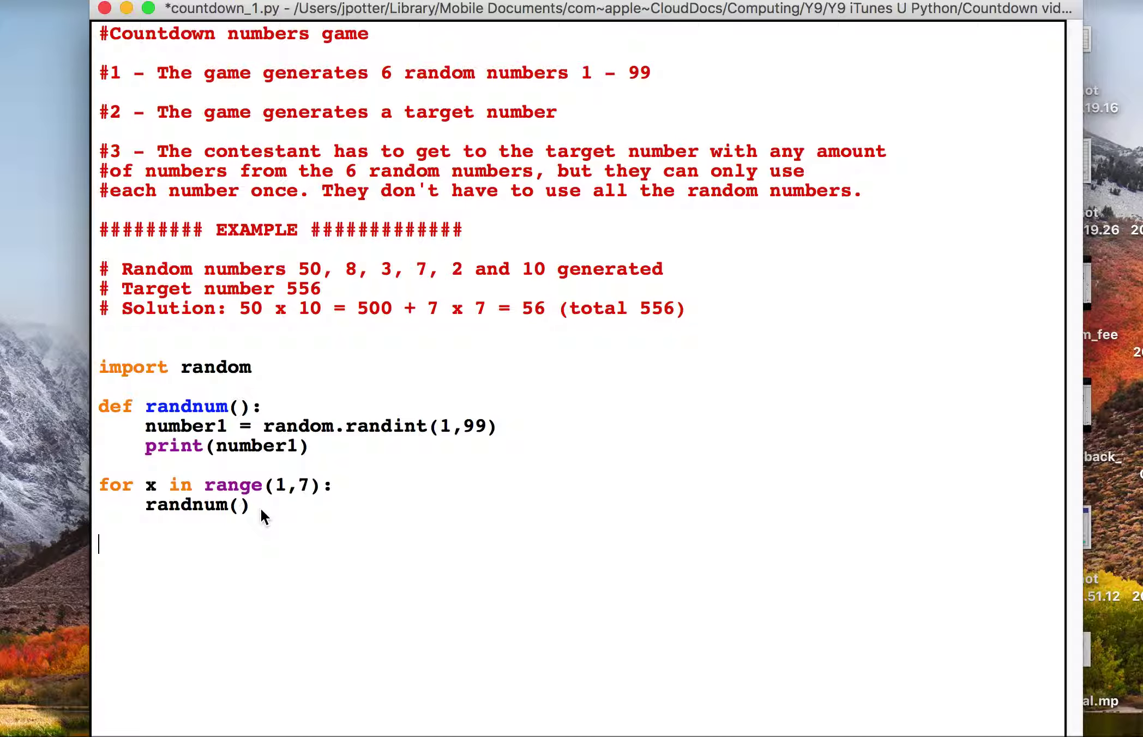
text(tot)
key(BackSpace)
text(a)
key(BackSpace)
key(BackSpace)
text(arg)
text(et))
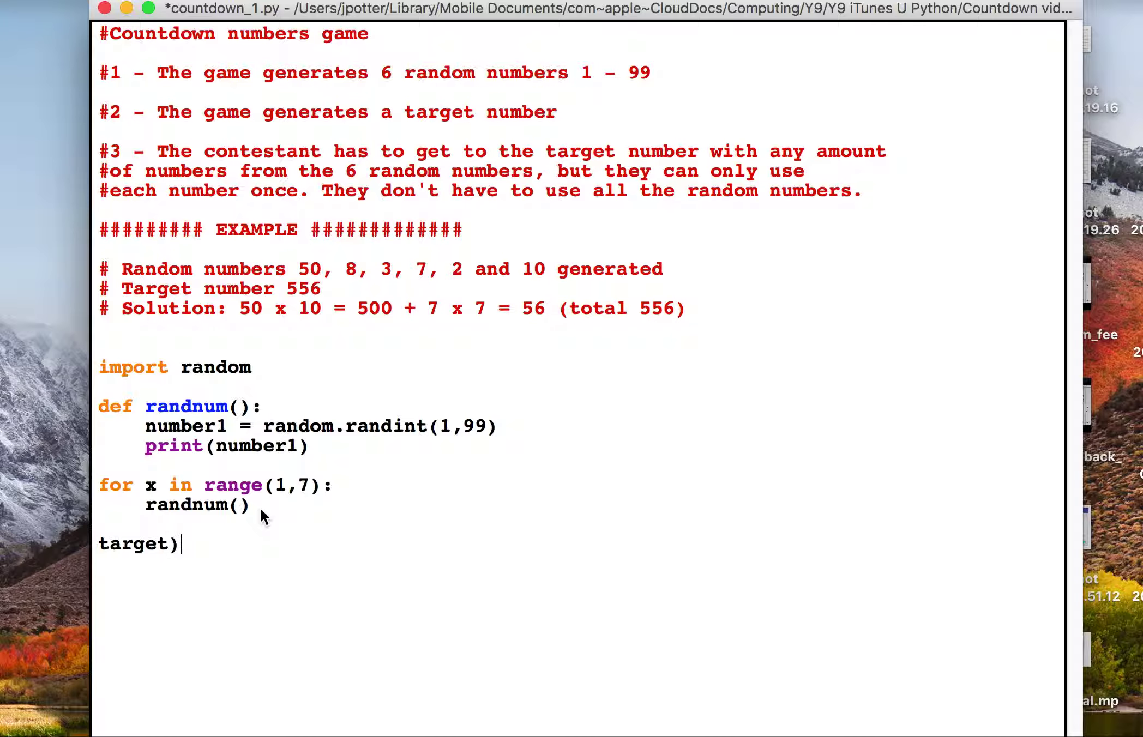
text(num)
key(BackSpace)
key(BackSpace)
key(BackSpace)
key(BackSpace)
text(_)
text(num = )
text(rand)
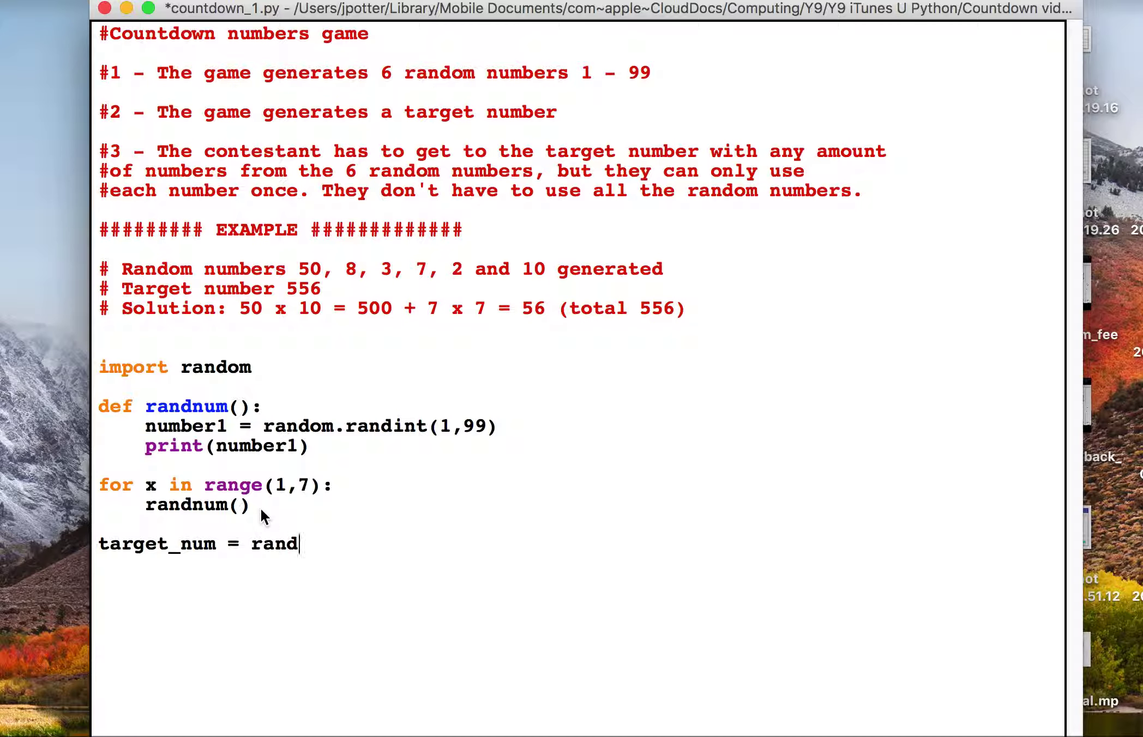
text(om)
text(.ran)
text(int)
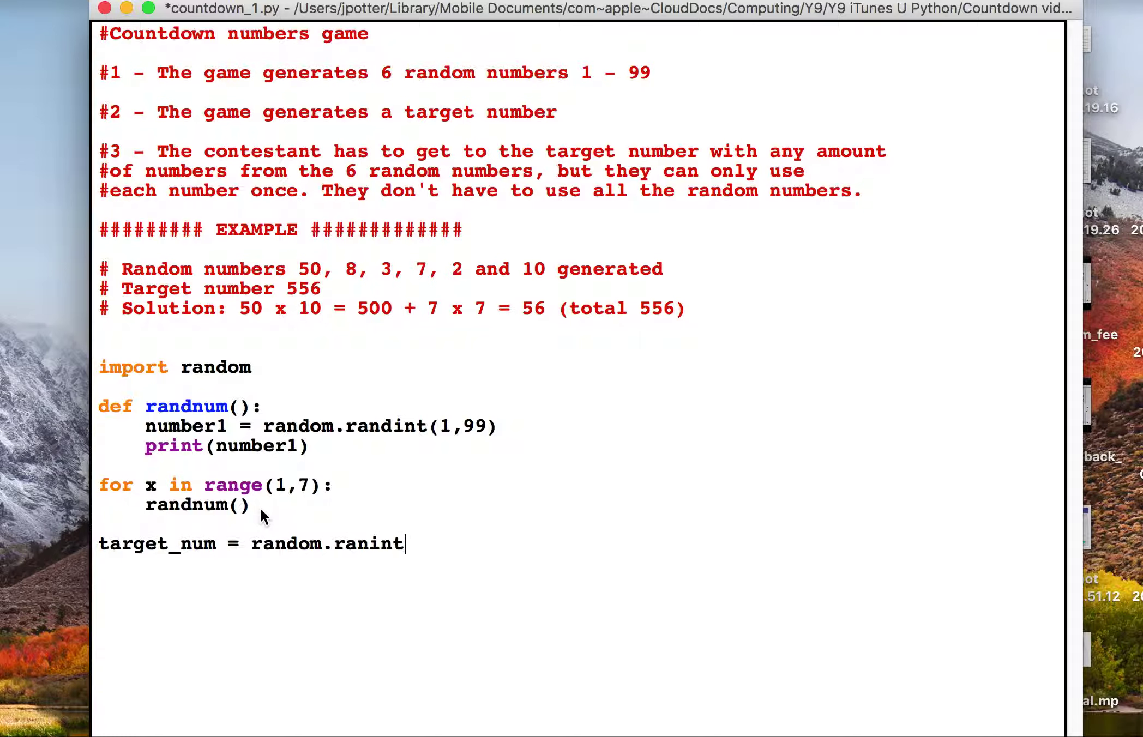
key(BackSpace)
key(BackSpace)
key(BackSpace)
text(dint)
text(()
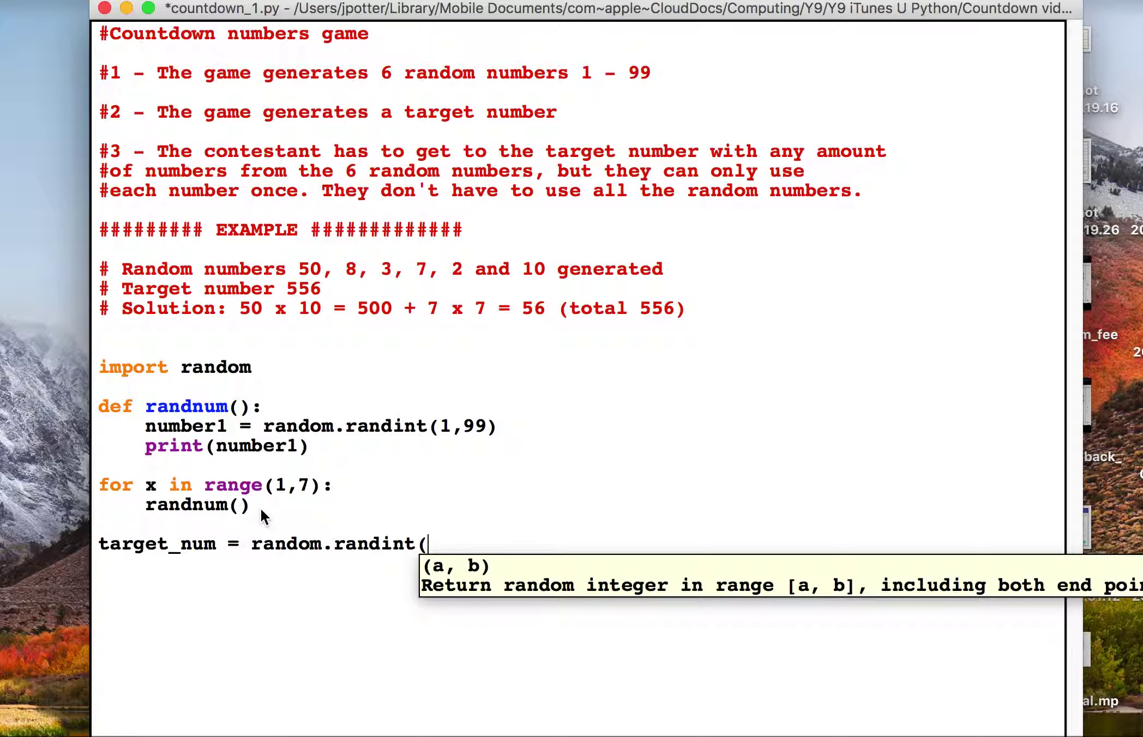
text(1)
text(,)
text(999))
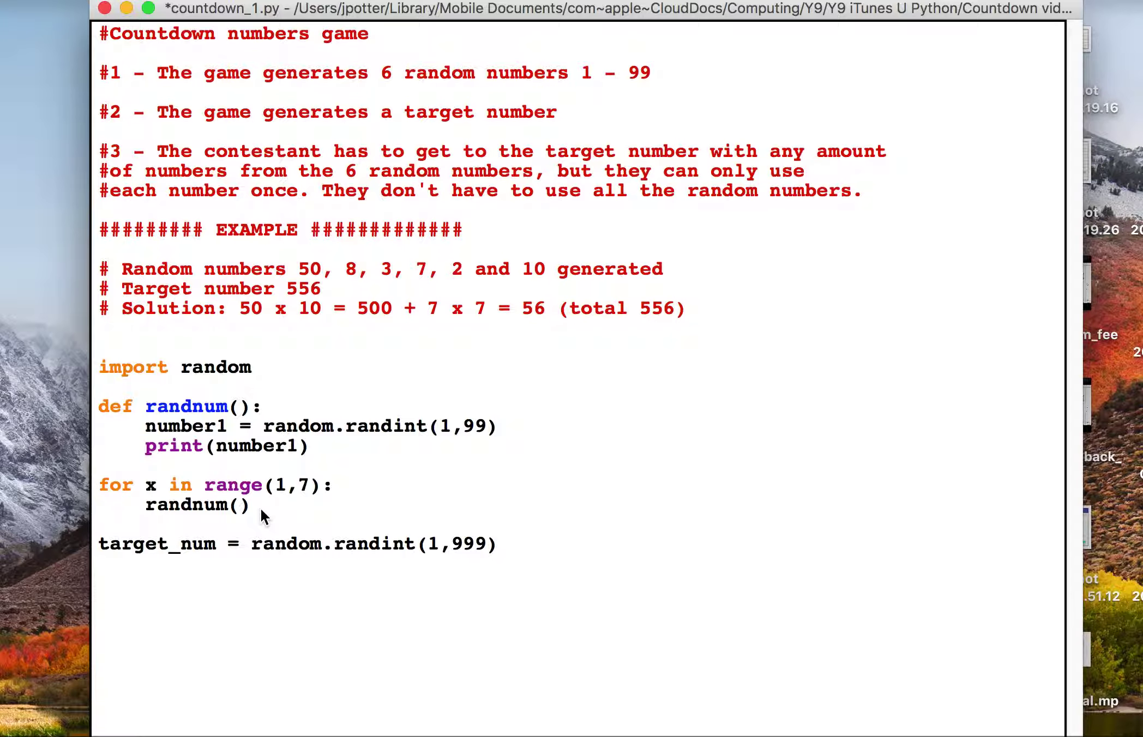
key(Return)
key(Return)
text(print()
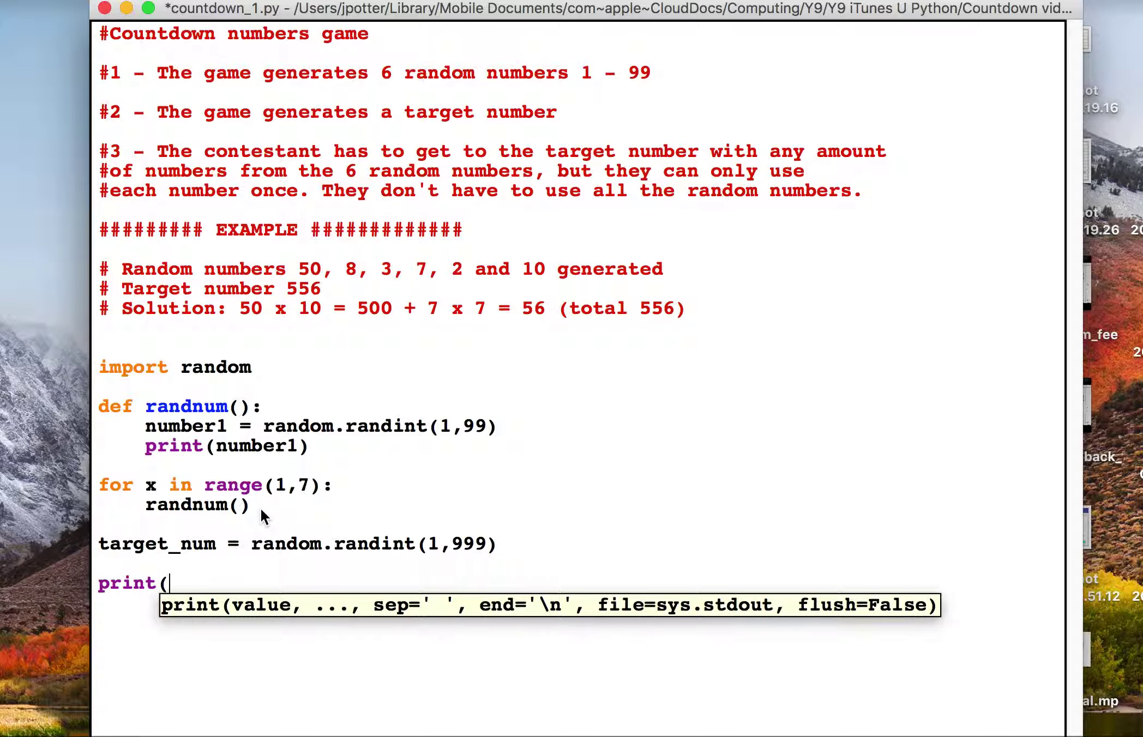
text("The numbe)
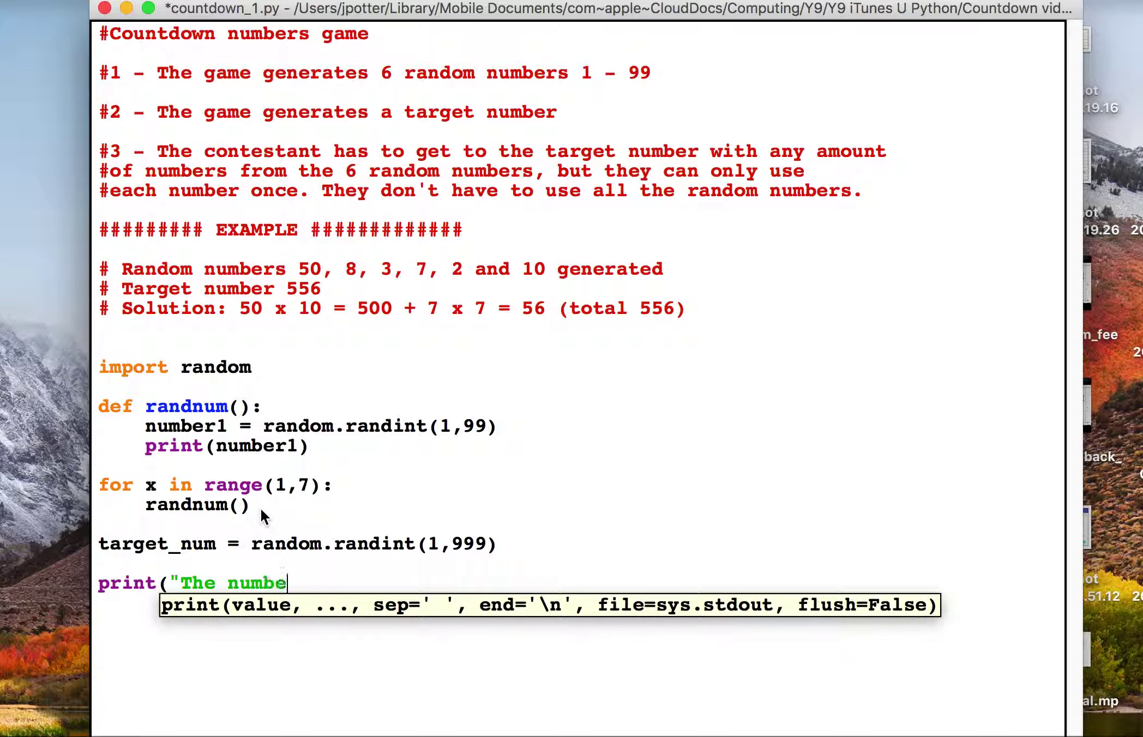
text(r you have to m)
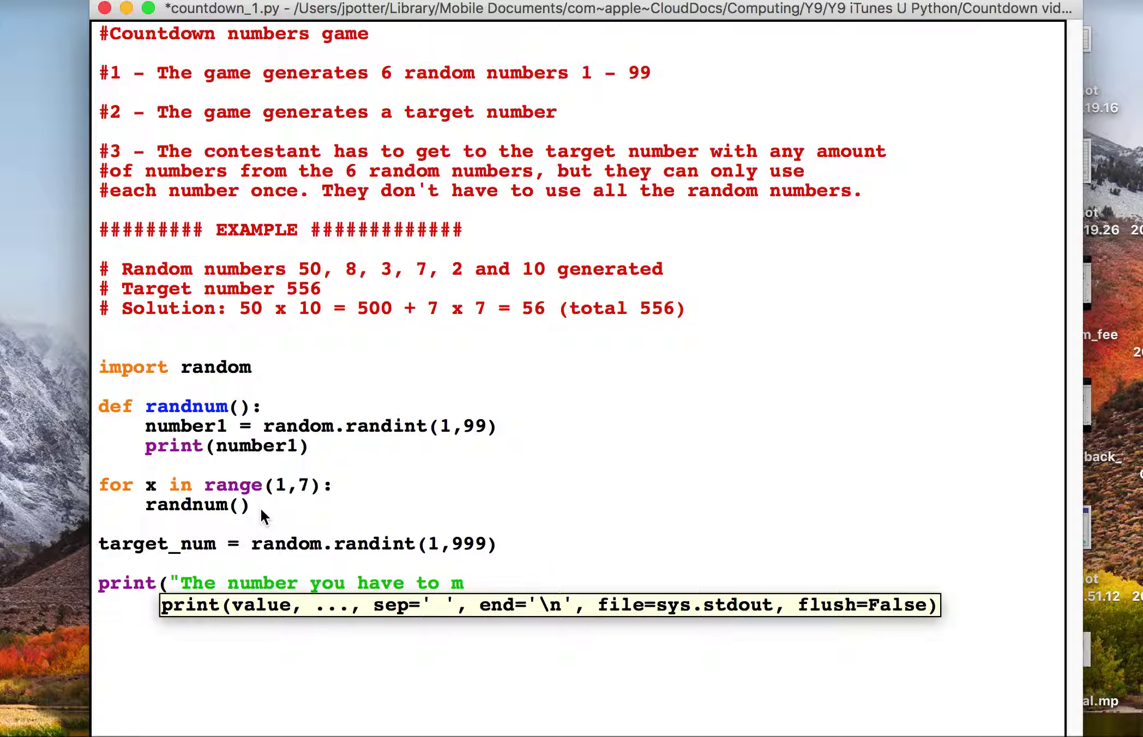
text(ake is)
text(:,)
Write print("The number you have to make is: ",target_num), point out the string and variable, and run.
key(BackSpace)
key(BackSpace)
key(BackSpace)
text(:)
text( ",)
text(target_)
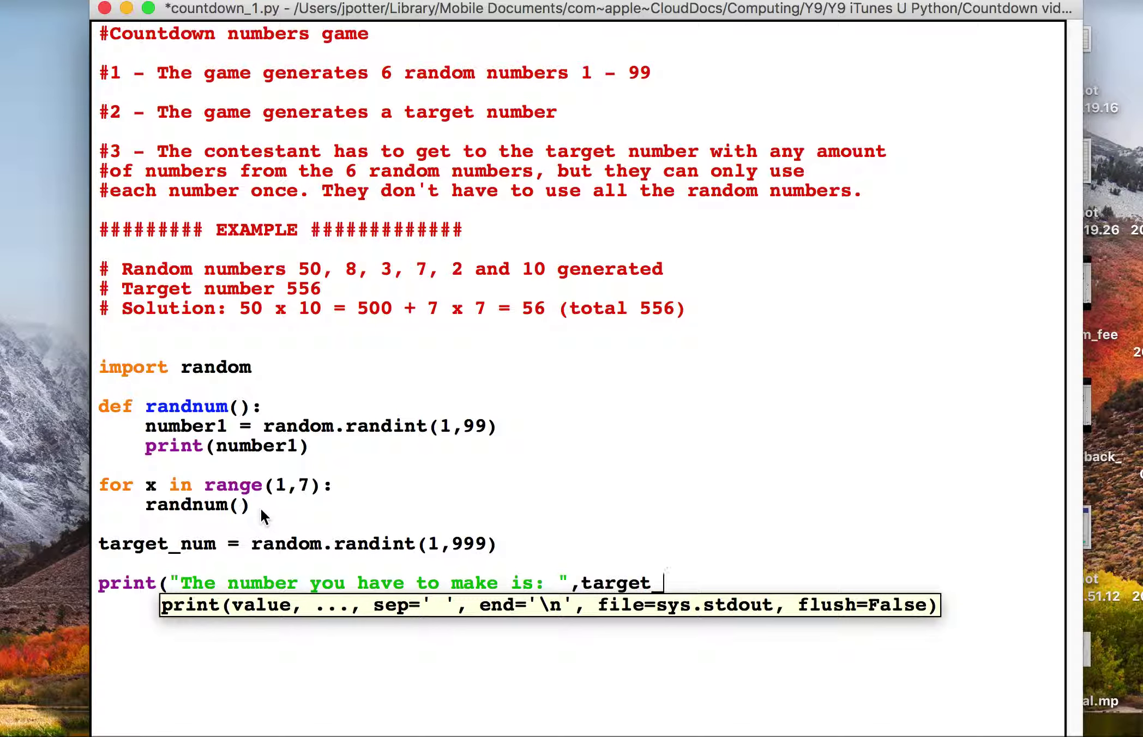
text(num))
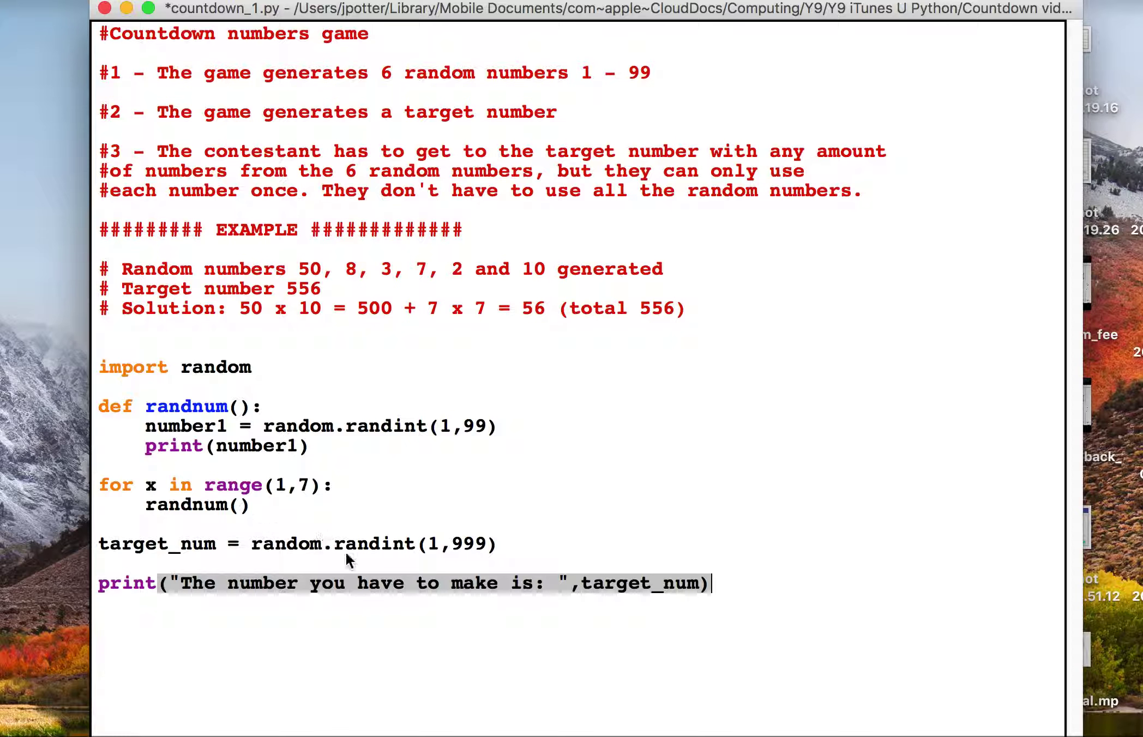
click(358, 584)
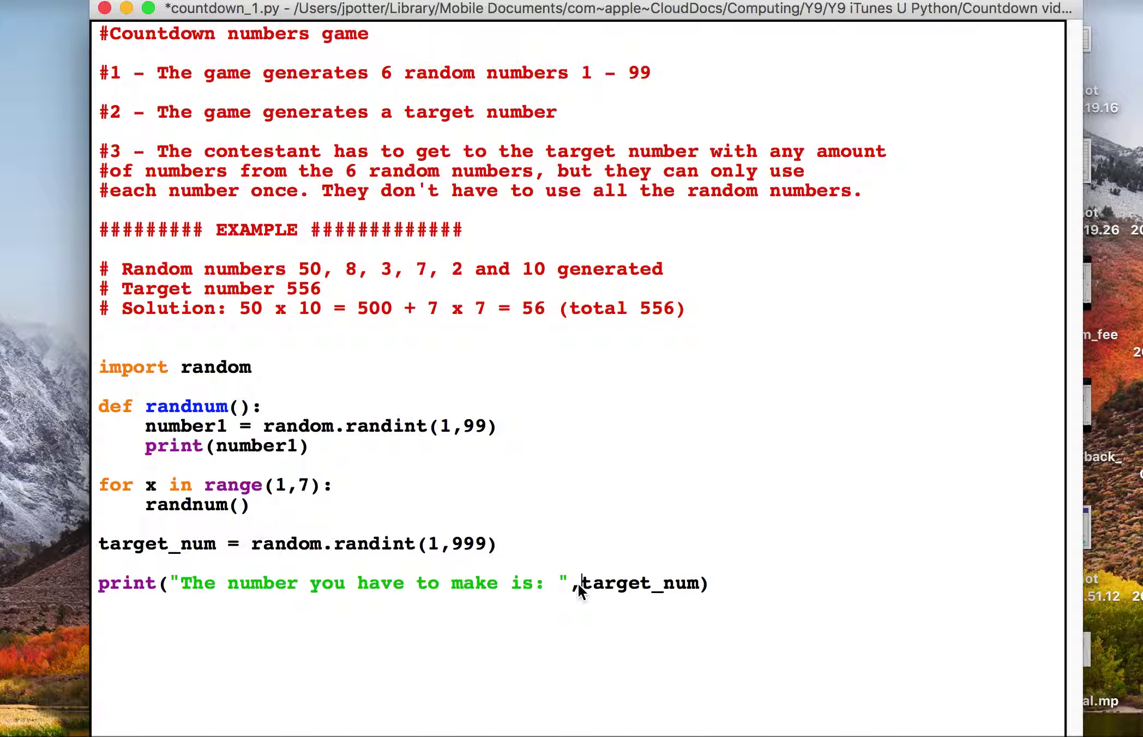
drag(572, 583, 175, 584)
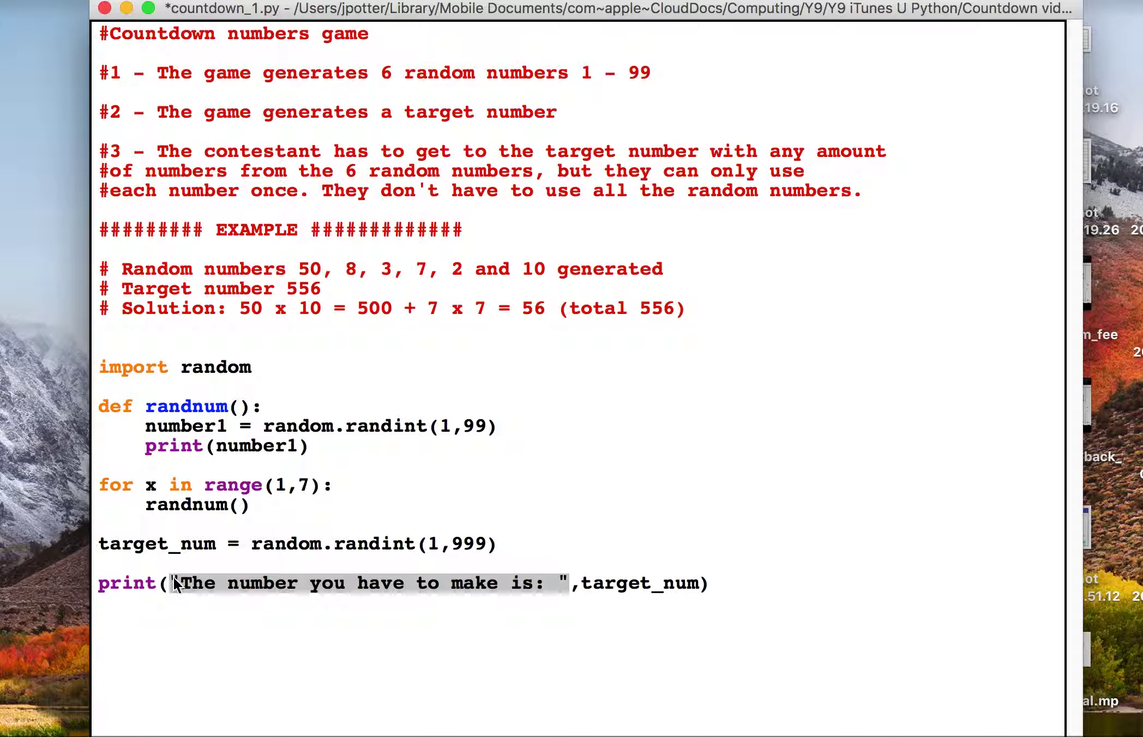
mouse_move(175, 584)
mouse_down()
mouse_move(143, 593)
mouse_move(179, 583)
mouse_up()
drag(581, 591, 699, 583)
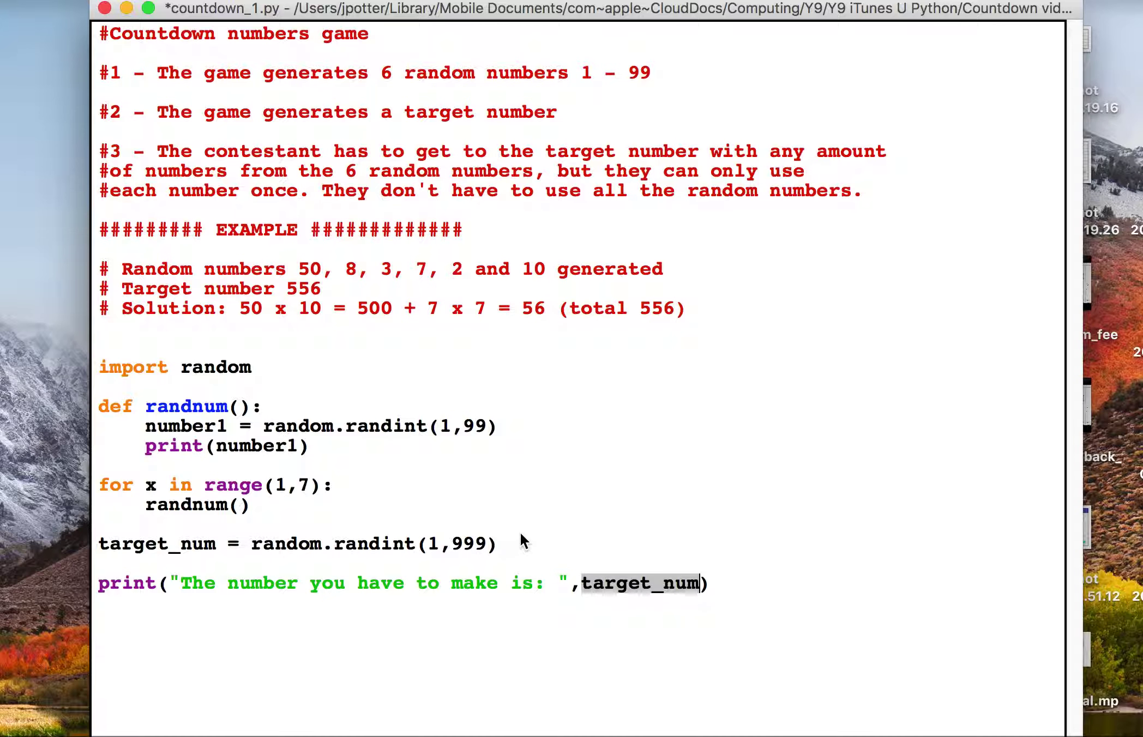
click(505, 554)
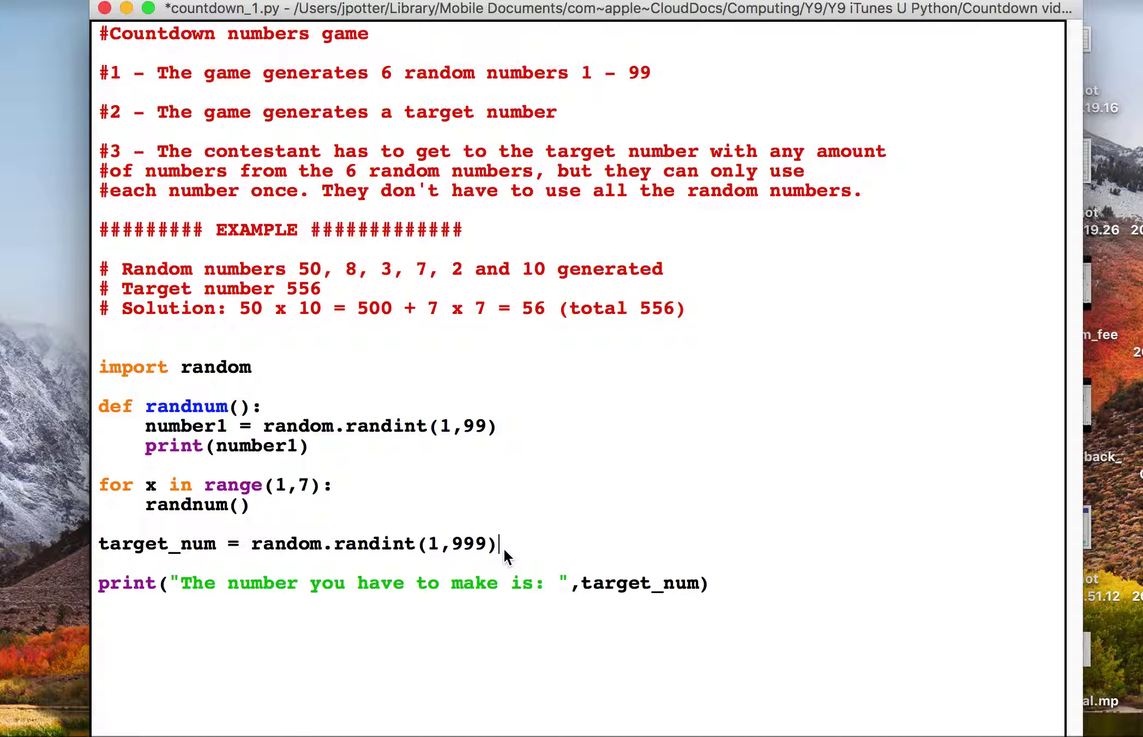
key(F5)
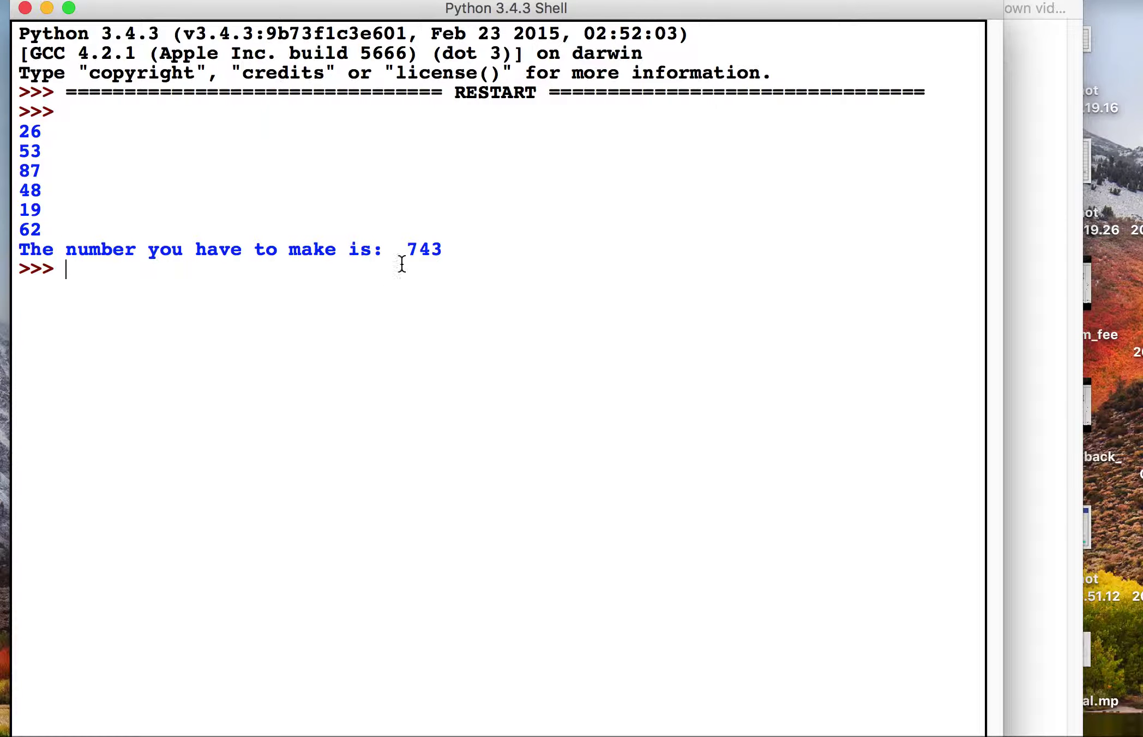
Highlight the target number 743 in the shell output of the latest run.
drag(398, 250, 452, 249)
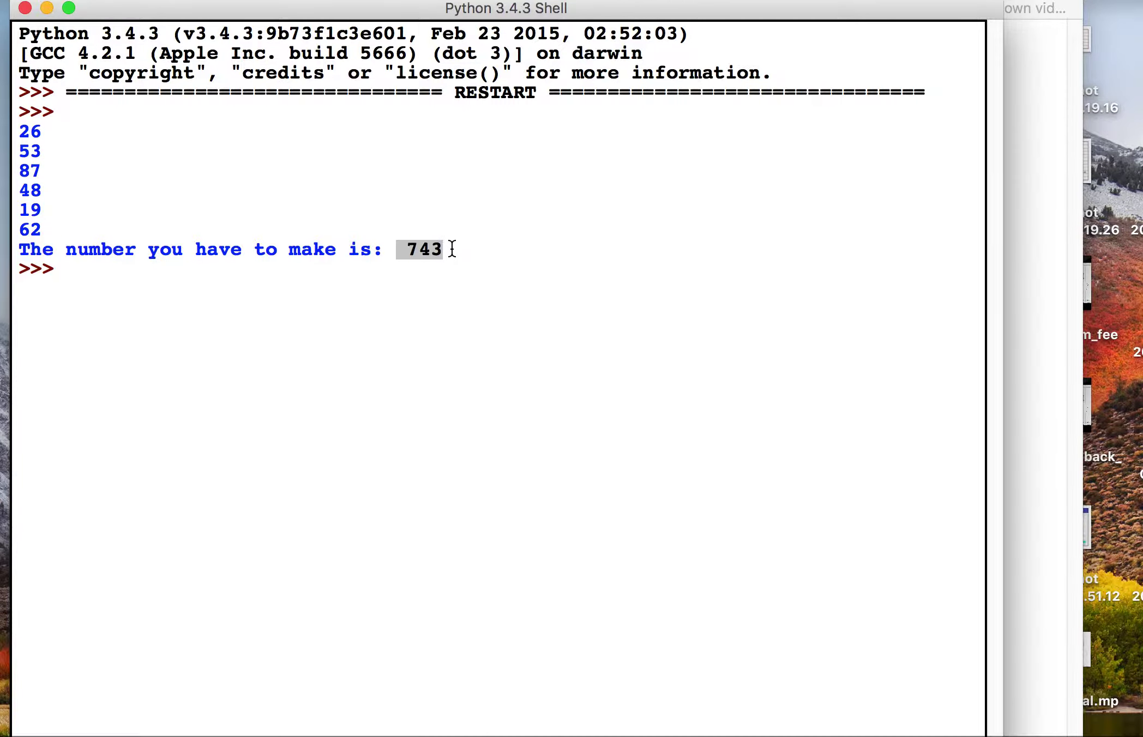